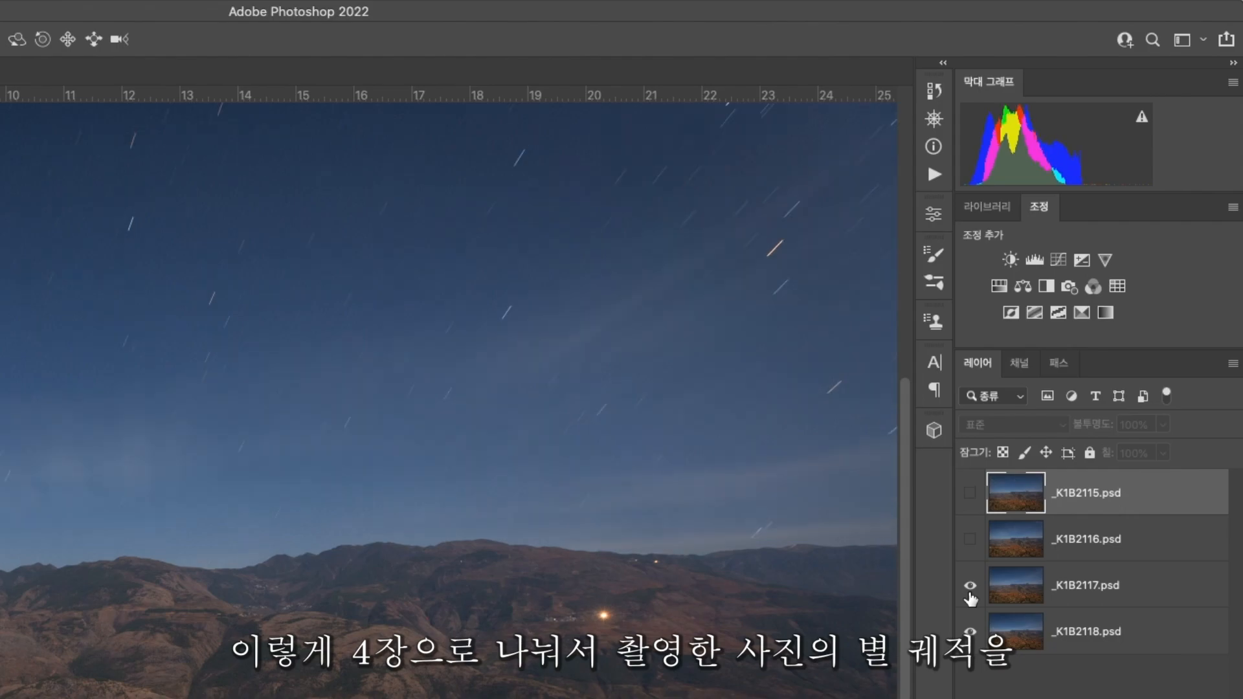
# Make the hidden layers _K1B2116.psd and _K1B2115.psd visible
pyautogui.click(971, 540)
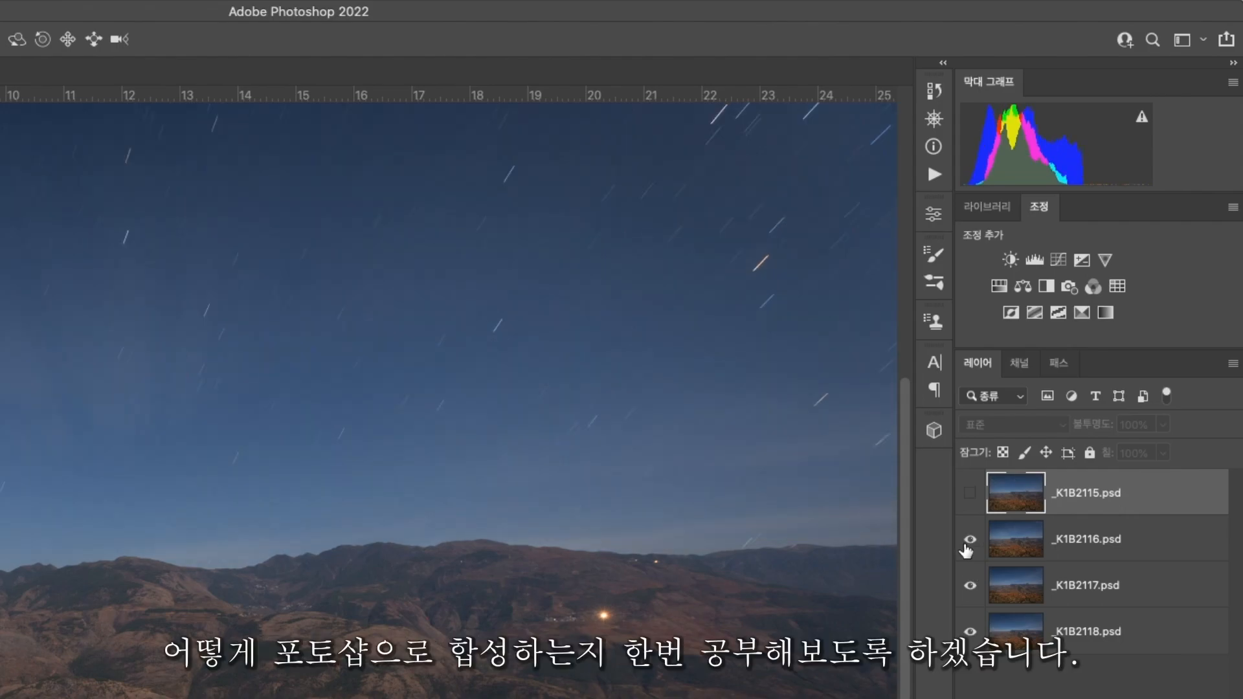
pyautogui.click(971, 493)
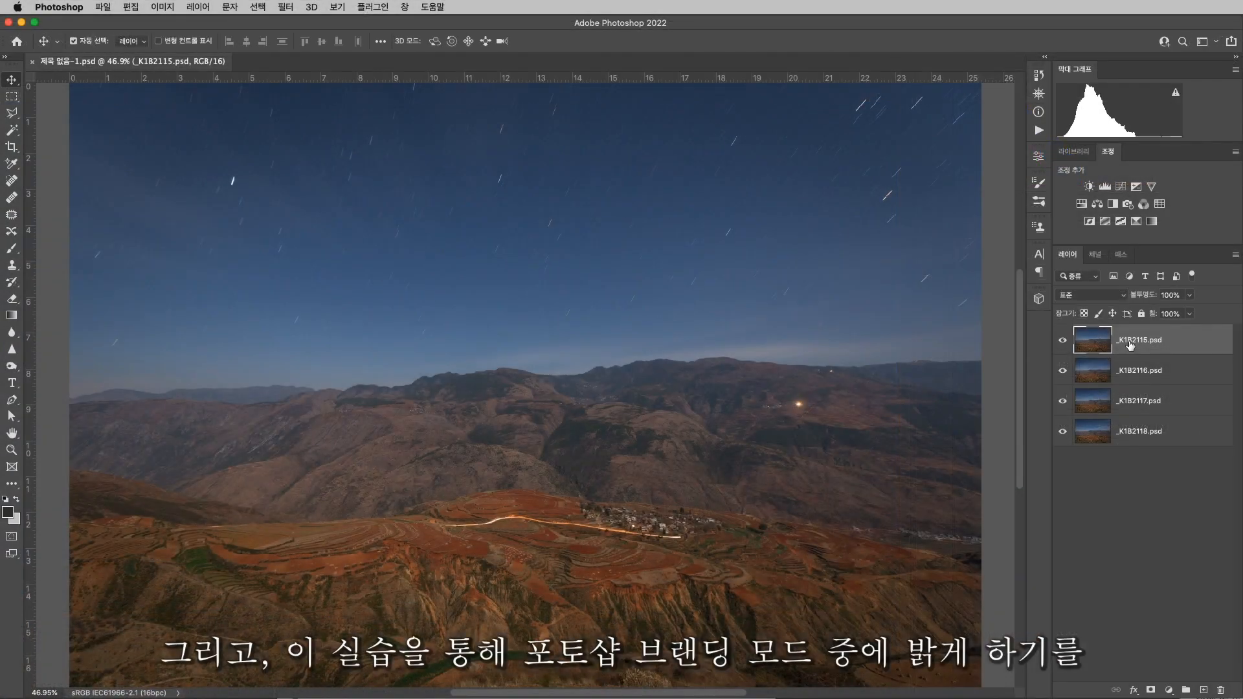
# Set the blend mode of layers _K1B2115.psd, _K1B2116.psd and _K1B2117.psd to Lighten (밝게 하기)
pyautogui.click(1108, 297)
pyautogui.click(1074, 382)
pyautogui.click(1156, 370)
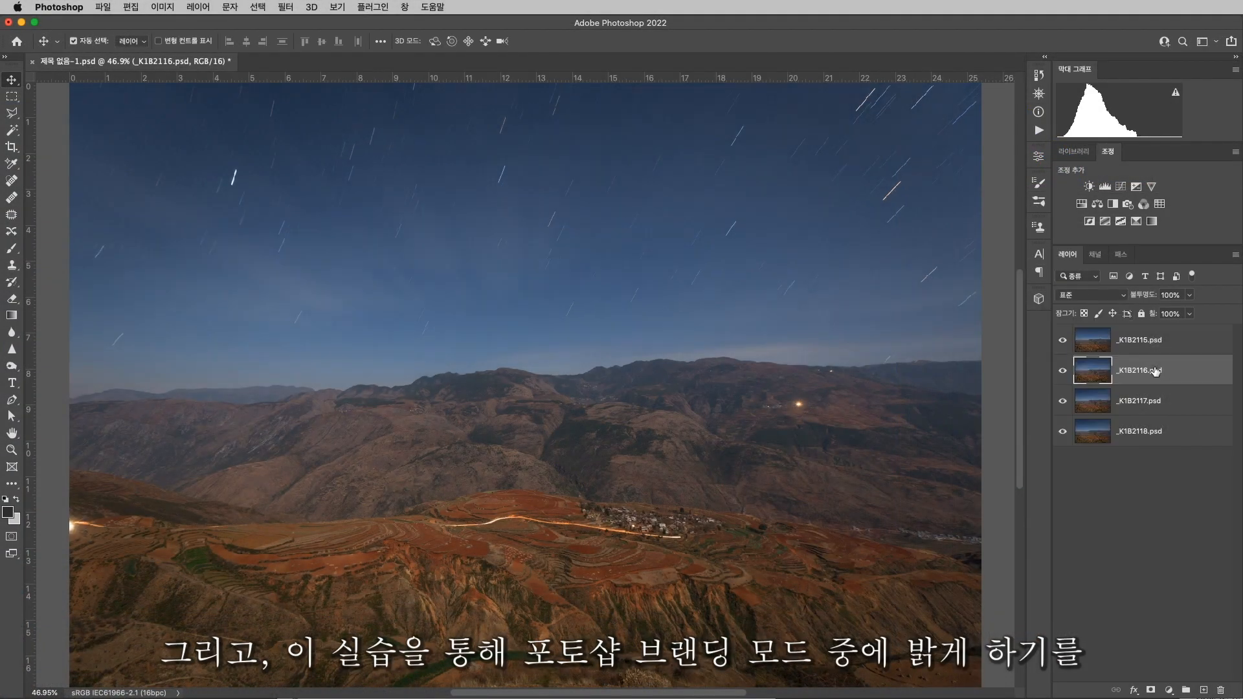
pyautogui.click(1127, 299)
pyautogui.click(1076, 381)
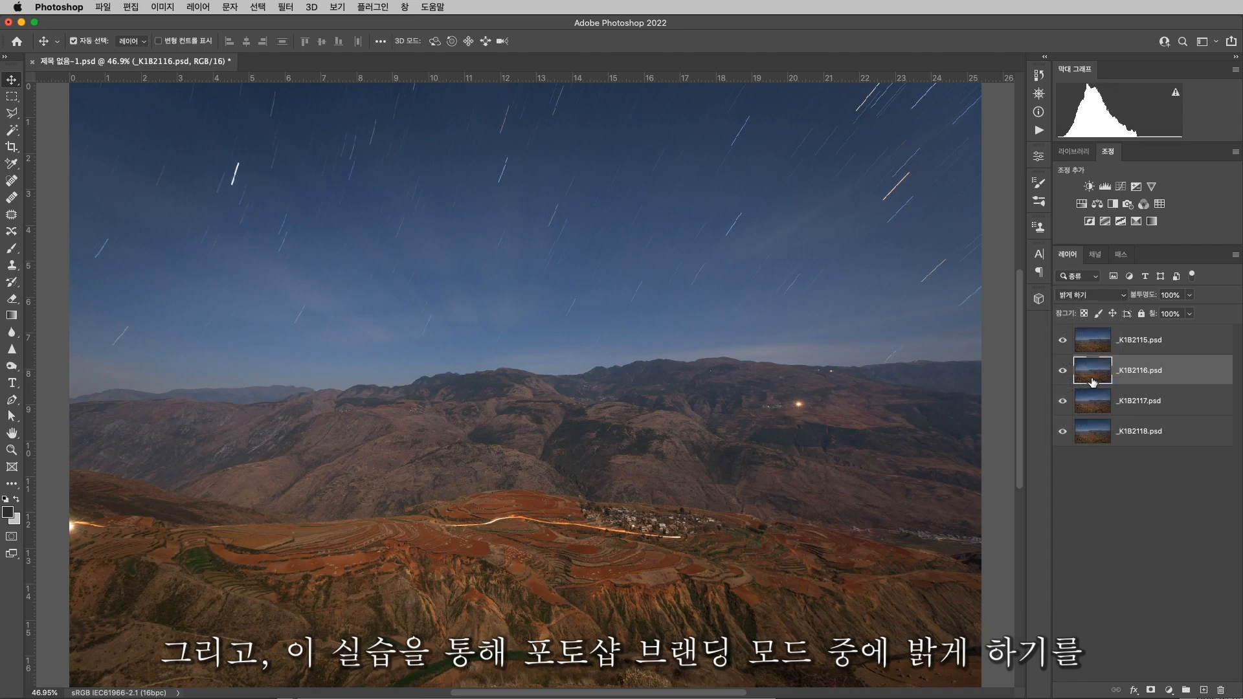
pyautogui.click(1145, 401)
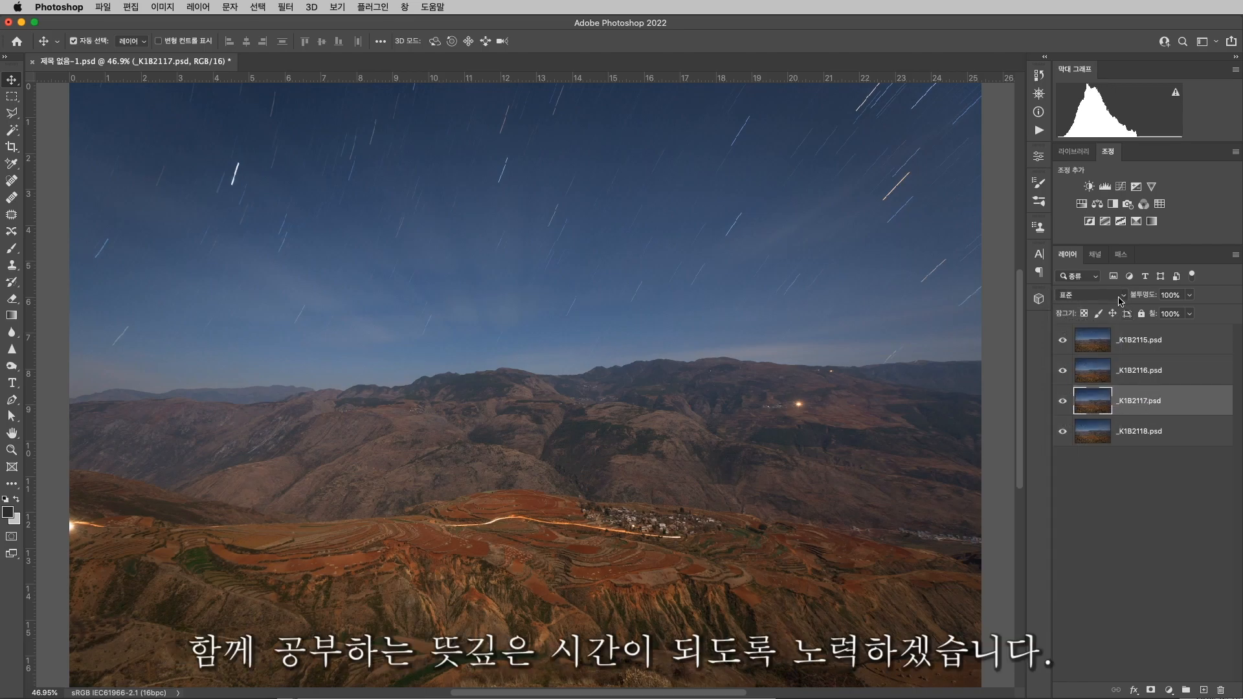
pyautogui.click(1120, 298)
pyautogui.click(1075, 382)
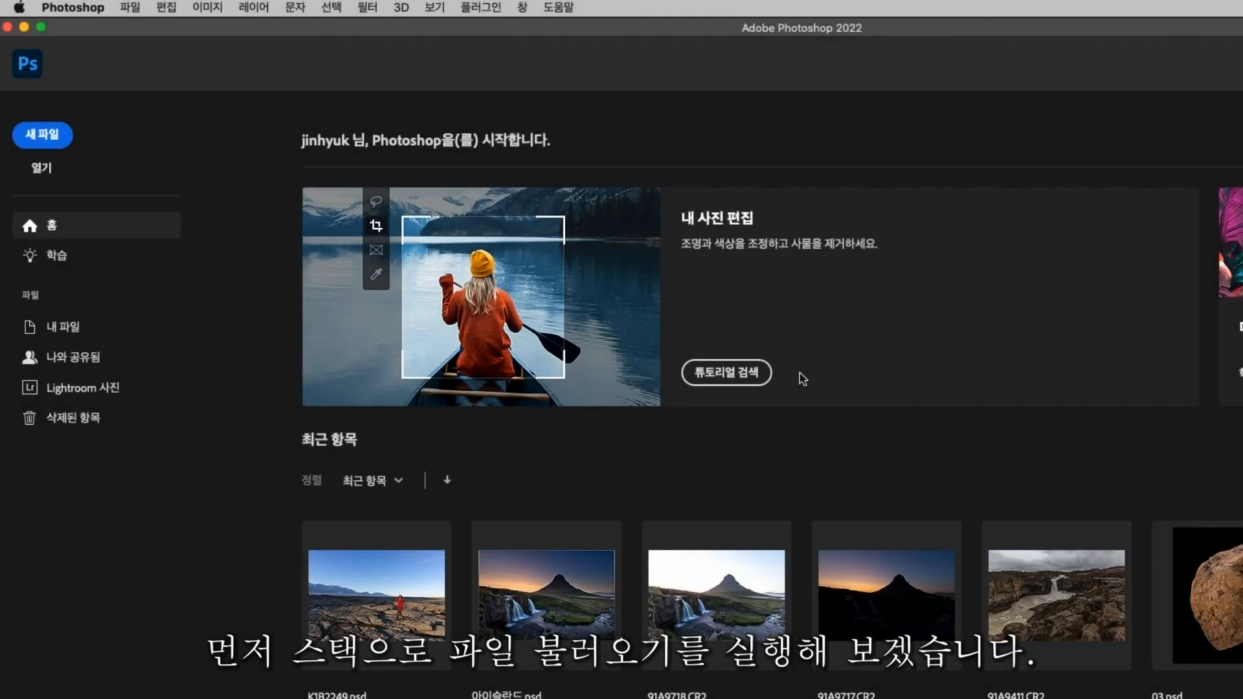
# Run the Load Files into Stack script and add _K1B2115.psd, _K1B2116.psd, _K1B2117.psd and _K1B2118.psd from the 1202_포토샵수업자료 folder
pyautogui.click(130, 8)
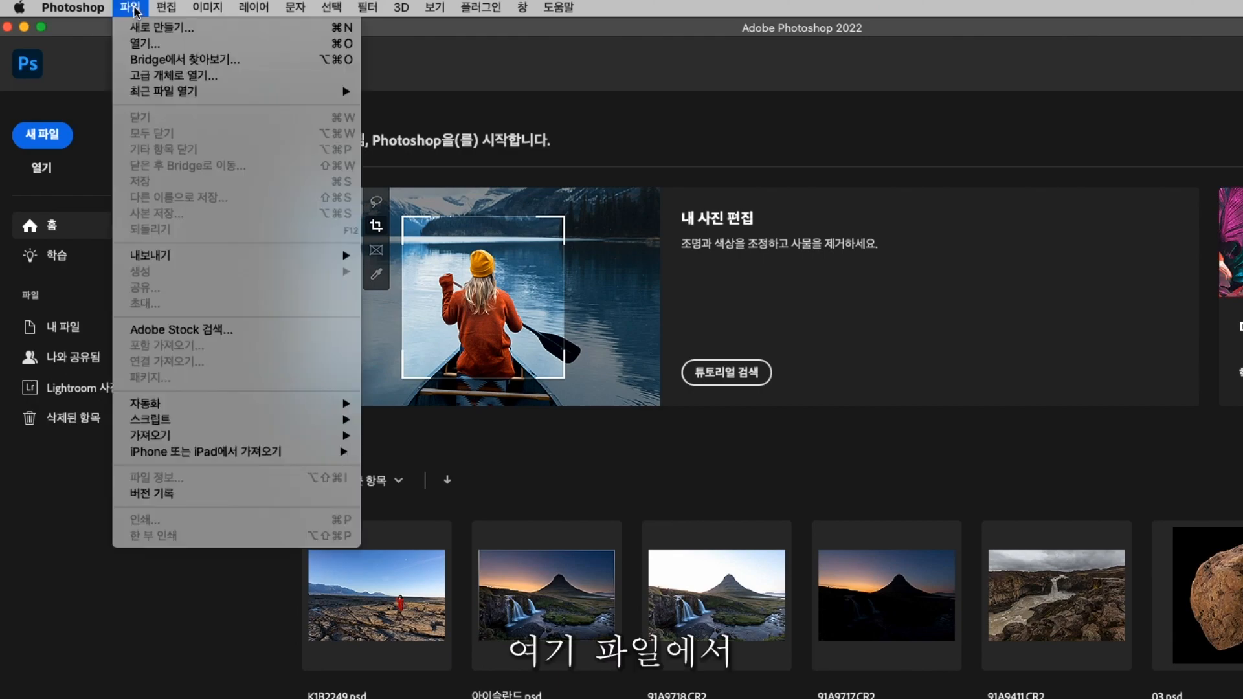
pyautogui.moveTo(200, 422)
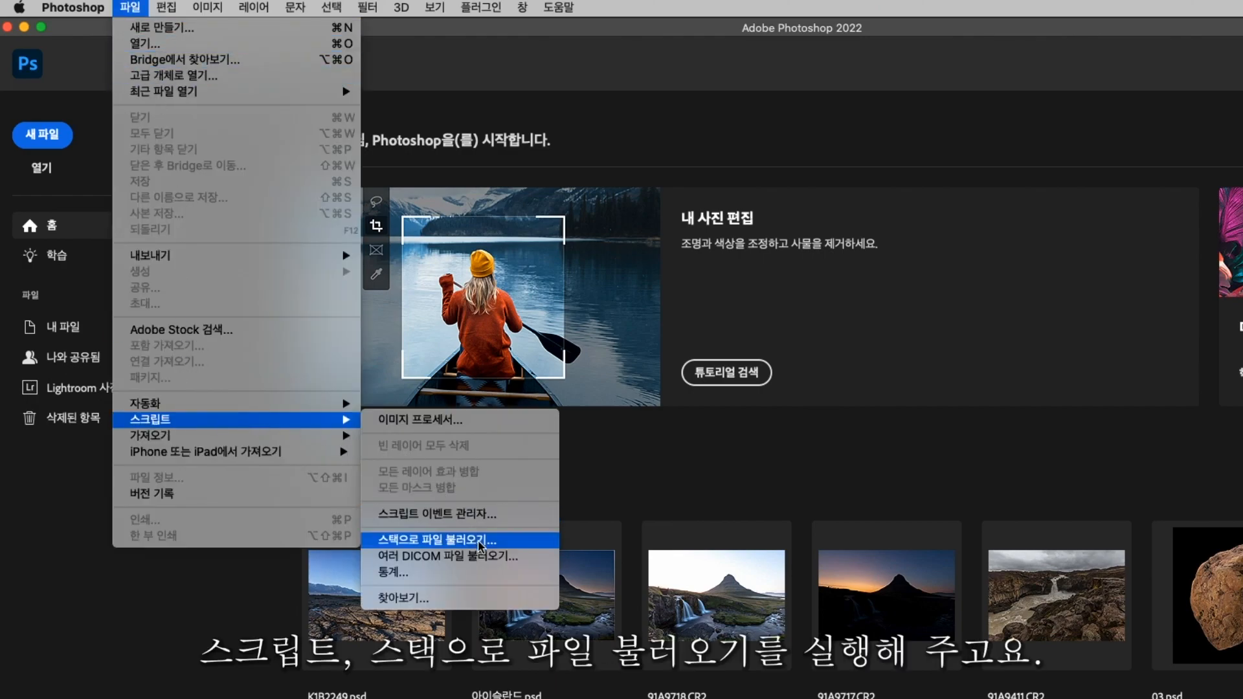
pyautogui.click(540, 543)
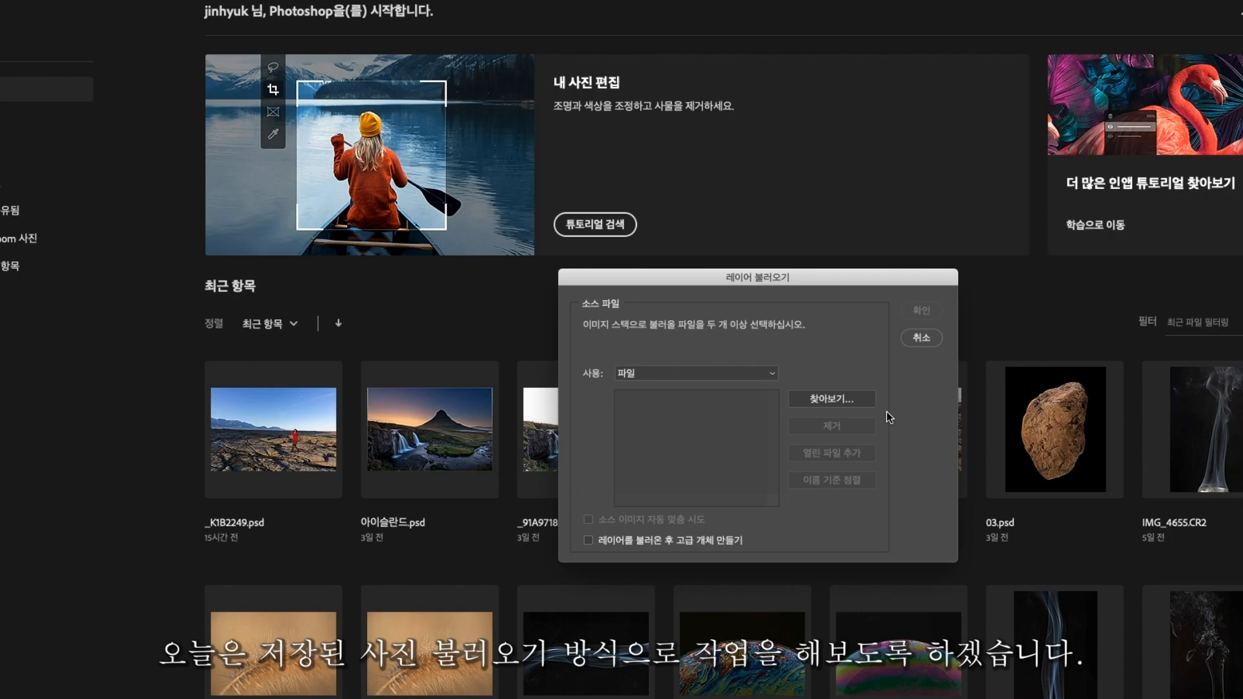
pyautogui.click(844, 400)
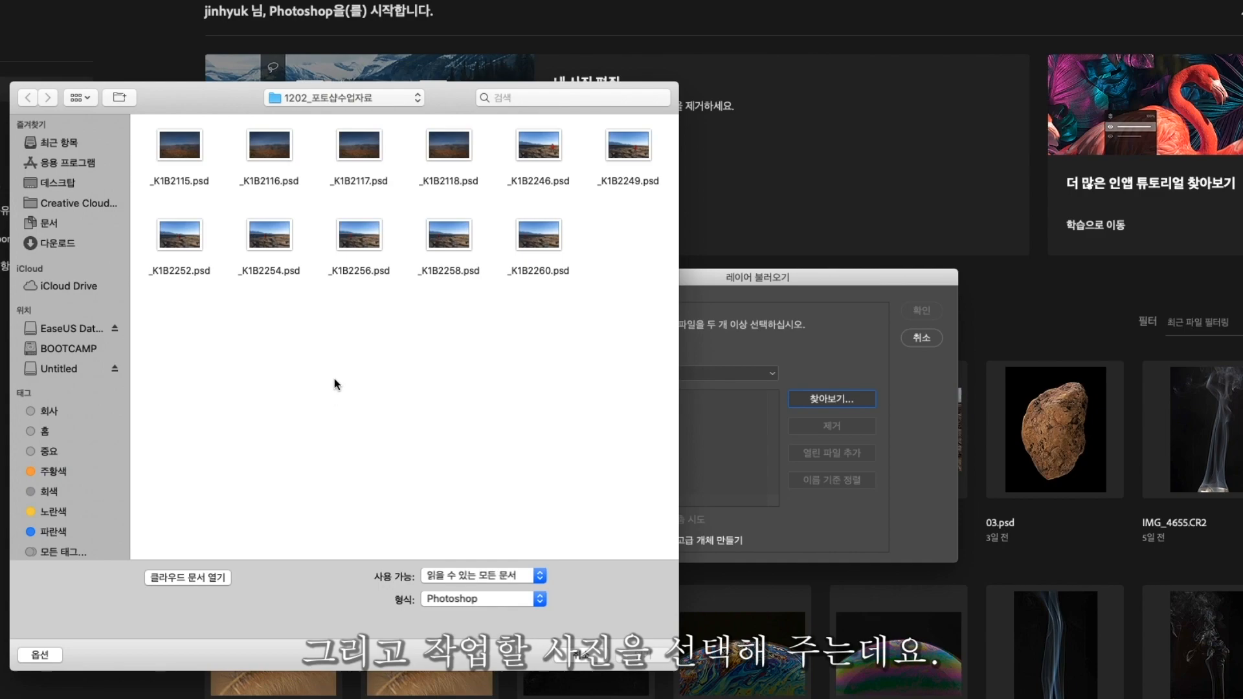
pyautogui.click(188, 152)
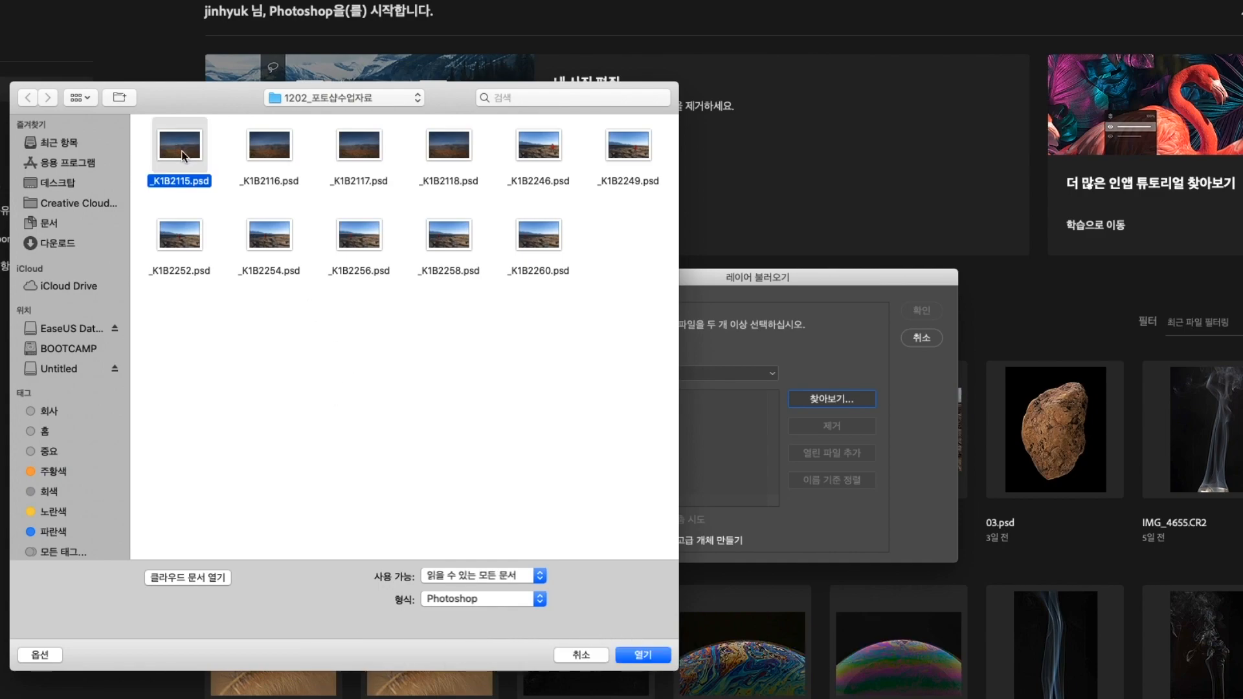
pyautogui.keyDown('super'); pyautogui.click(269, 158); pyautogui.keyUp('super')
pyautogui.keyDown('super'); pyautogui.click(378, 162); pyautogui.keyUp('super')
pyautogui.keyDown('super'); pyautogui.click(459, 159); pyautogui.keyUp('super')
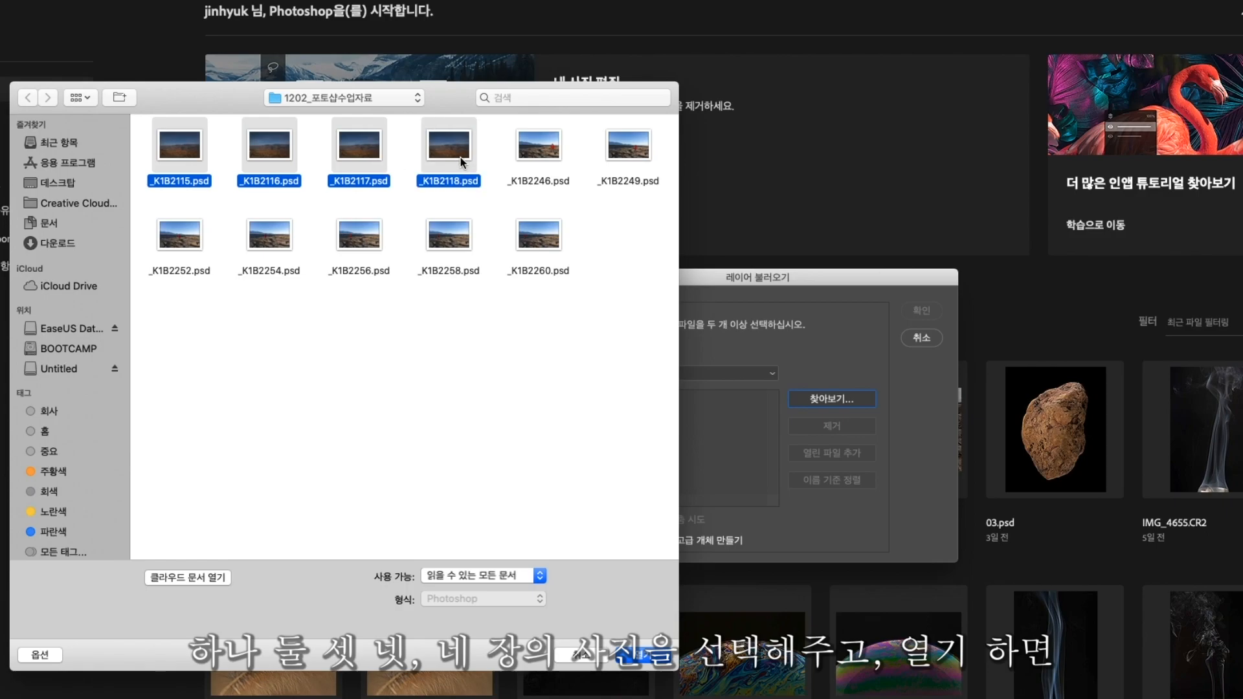
pyautogui.click(642, 655)
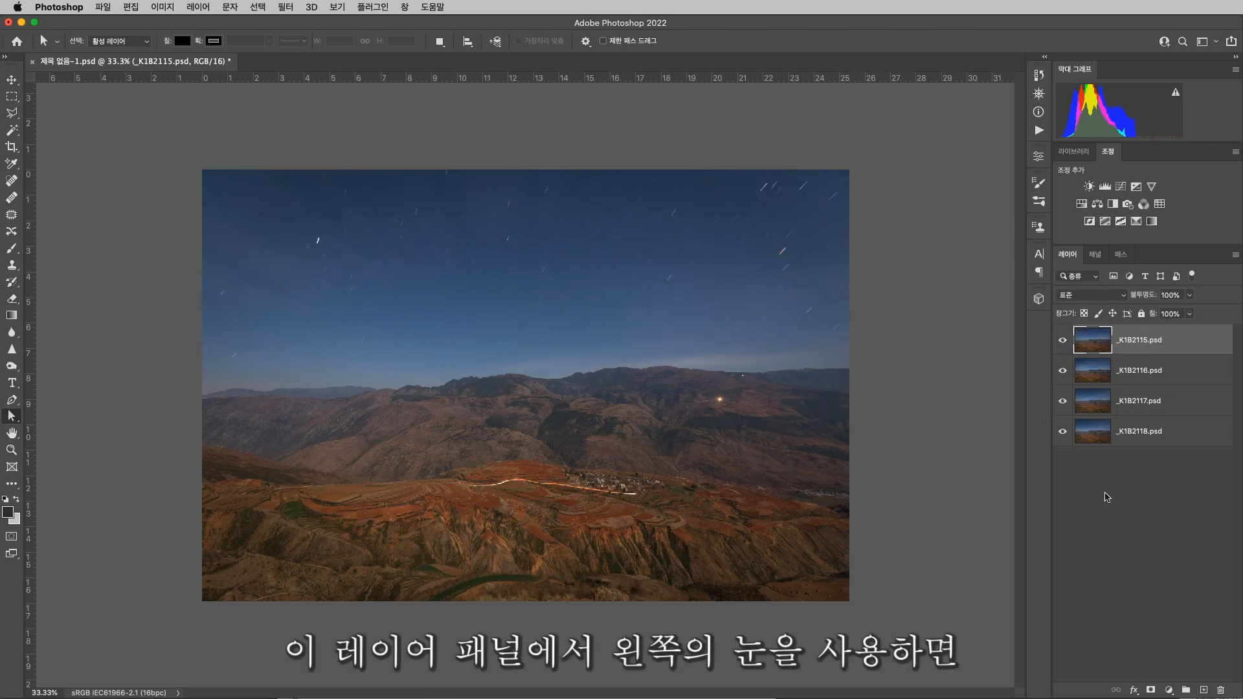
# Hide the three layers above _K1B2118.psd, and show them again one by one to compare the star positions
pyautogui.moveTo(1064, 401); pyautogui.dragTo(1063, 345)
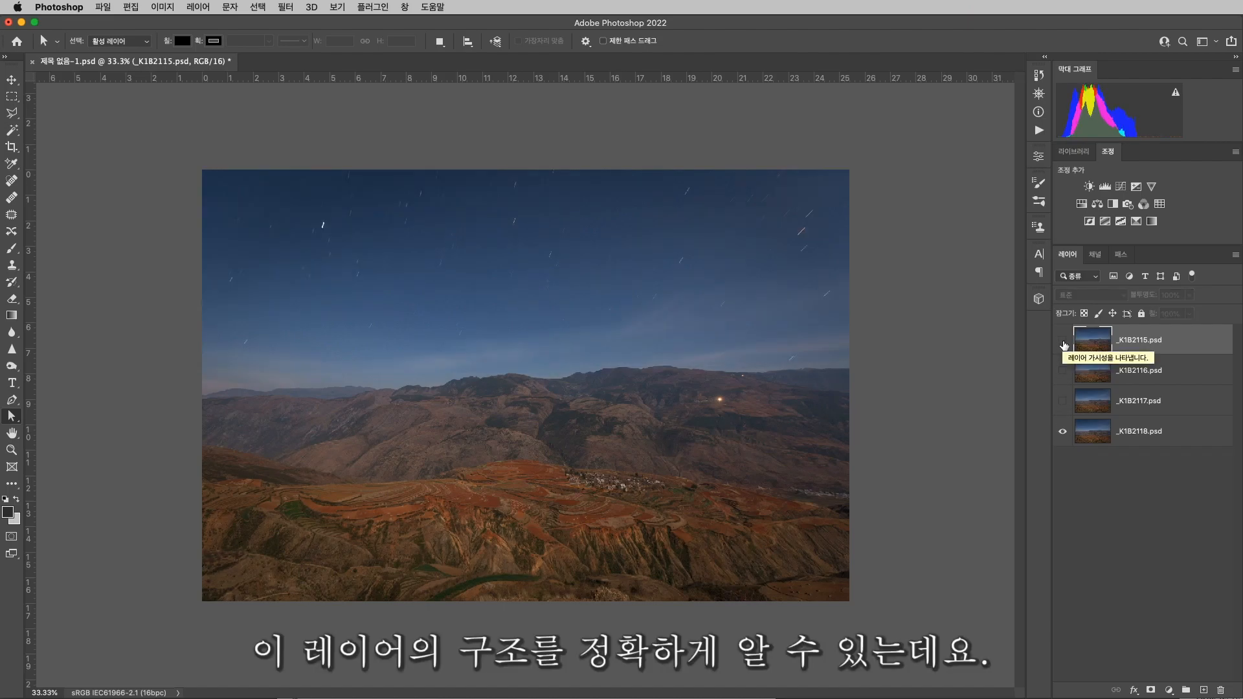
pyautogui.click(1064, 402)
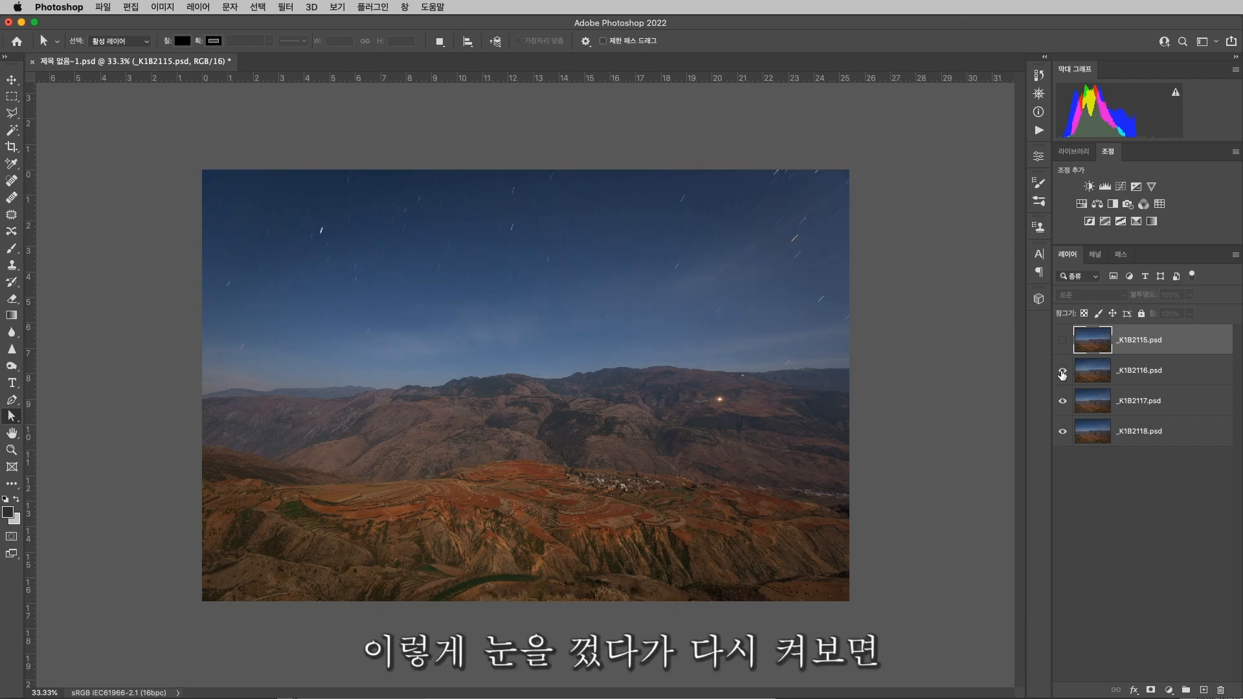
pyautogui.click(1062, 371)
pyautogui.click(1062, 341)
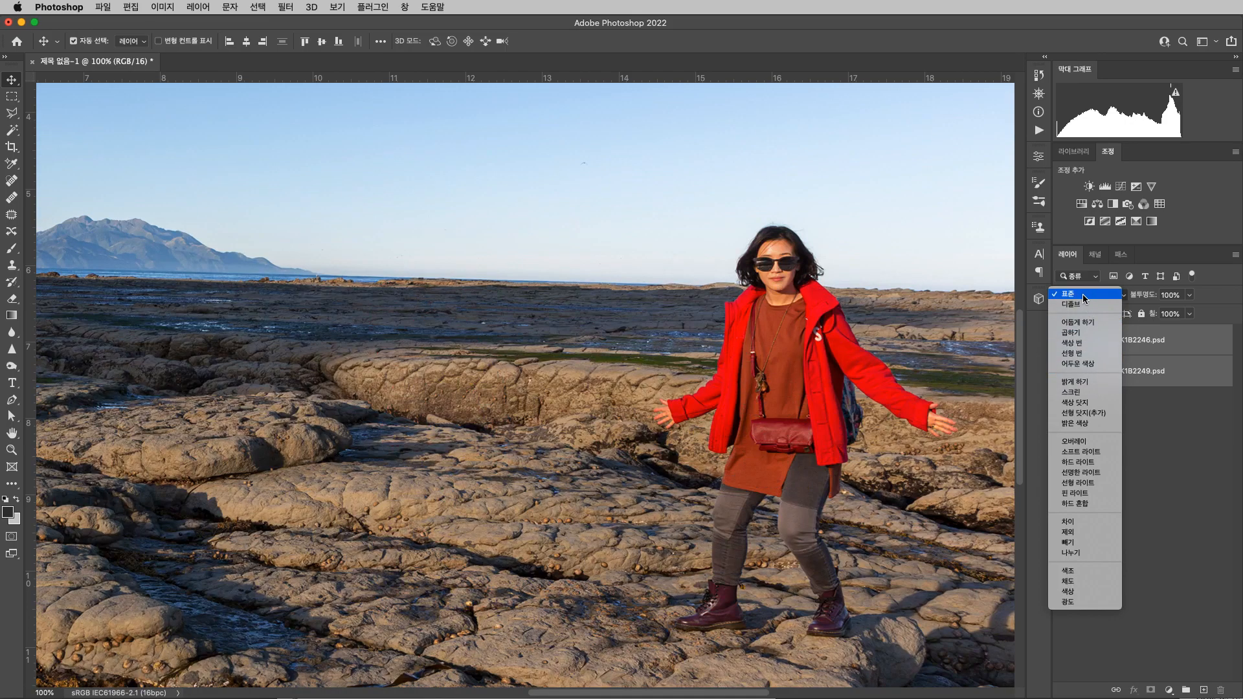
# Hide and show the _K1B2246.psd layer to compare it with the _K1B2249.psd photo beneath
pyautogui.click(1084, 295)
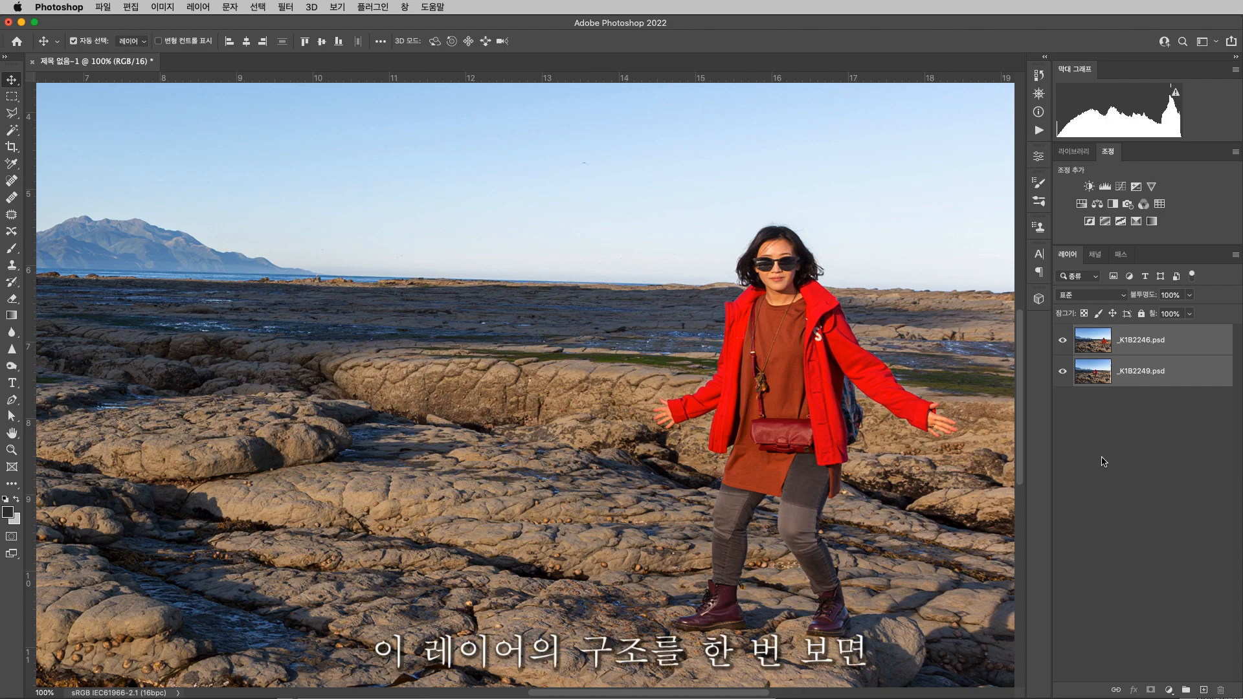
pyautogui.click(1063, 343)
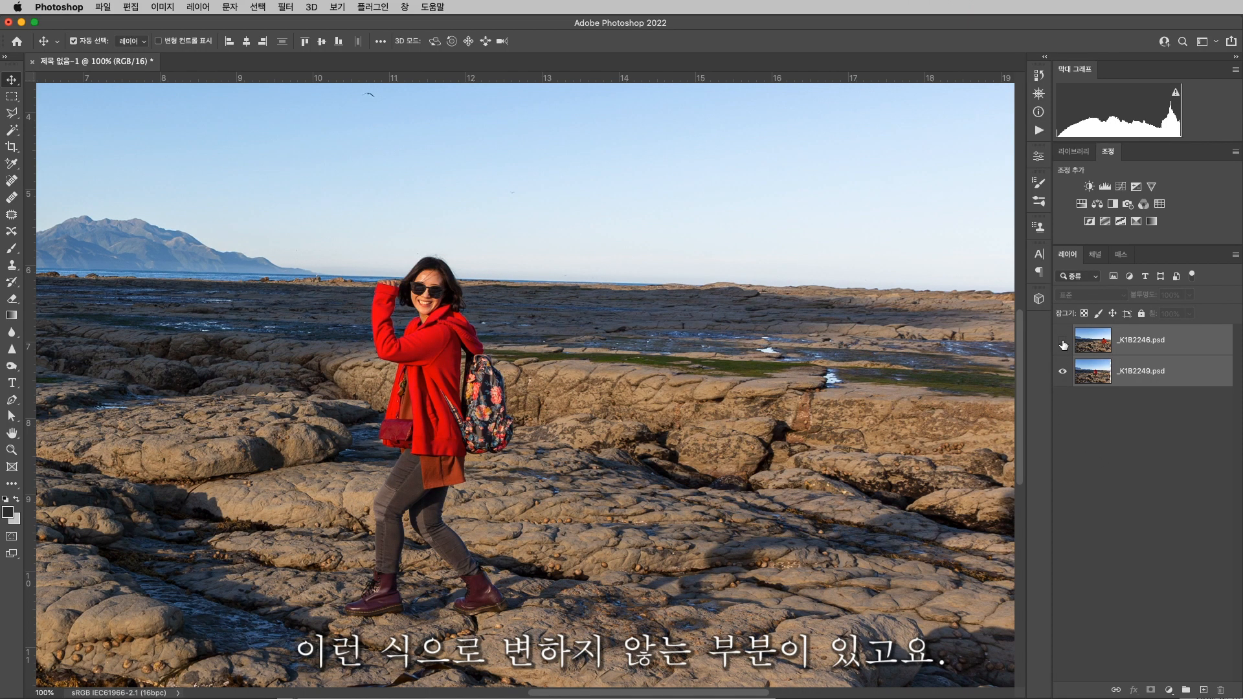
pyautogui.click(1063, 343)
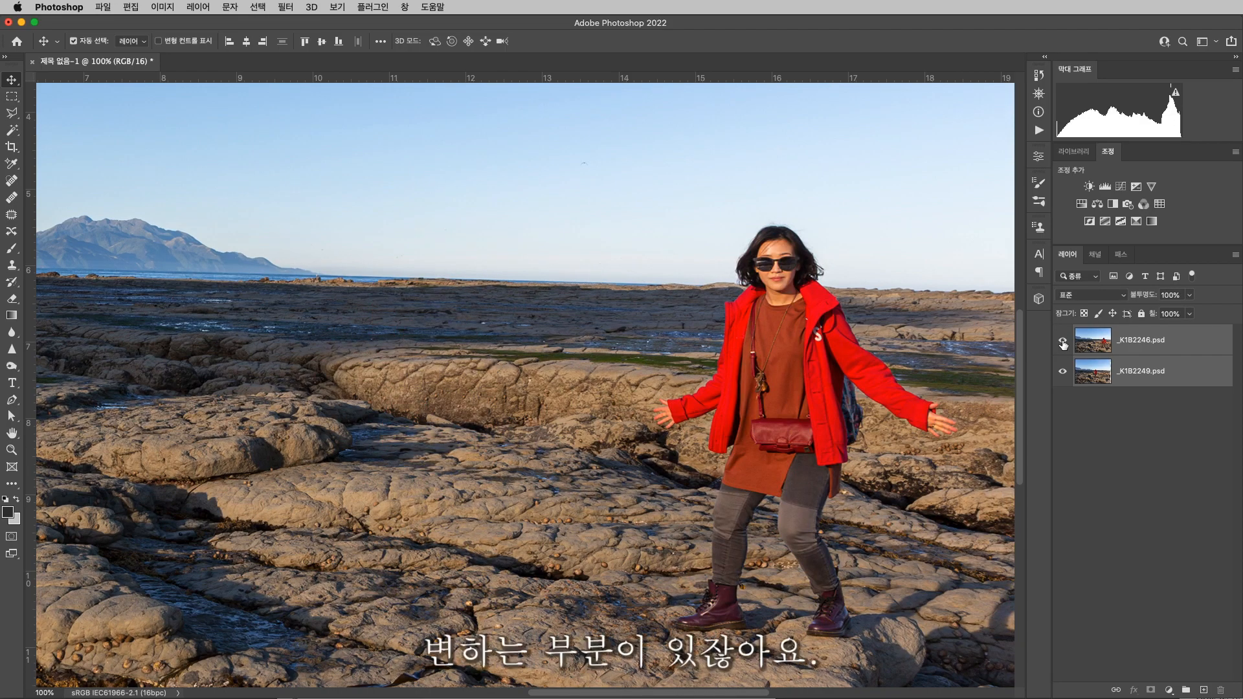
# Set the blend mode of only the _K1B2246.psd layer to Lighten (밝게 하기)
pyautogui.click(1111, 346)
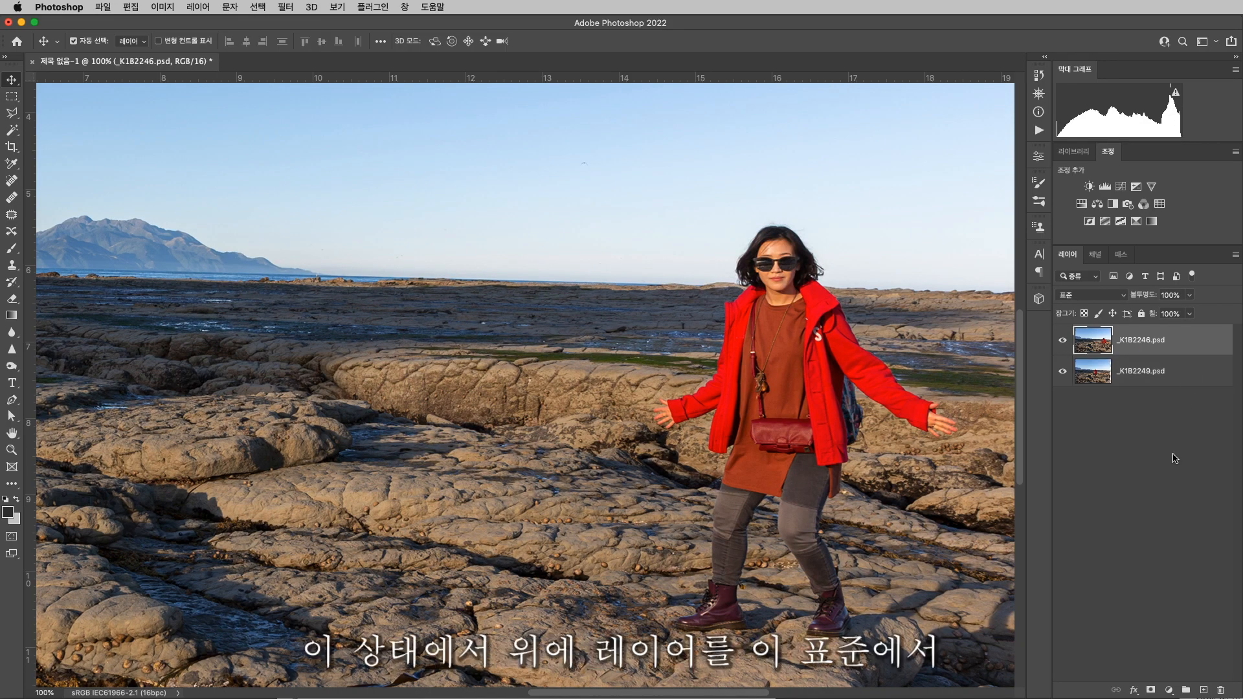
pyautogui.click(1074, 296)
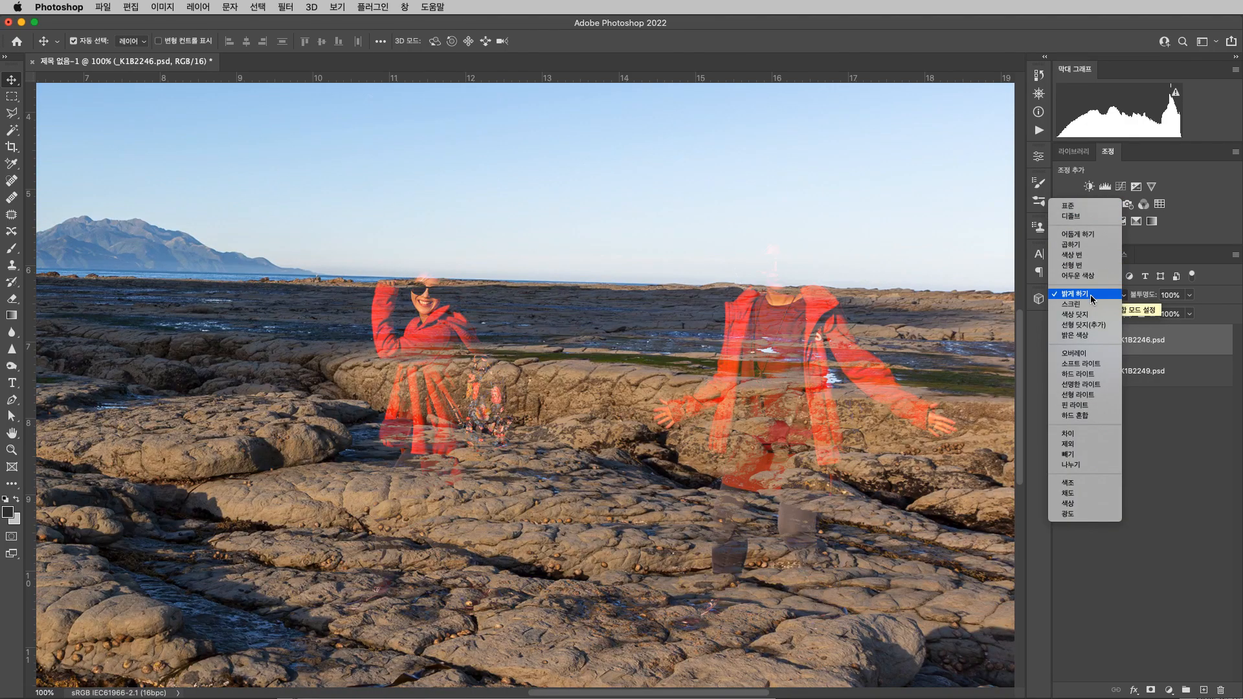
pyautogui.click(1091, 294)
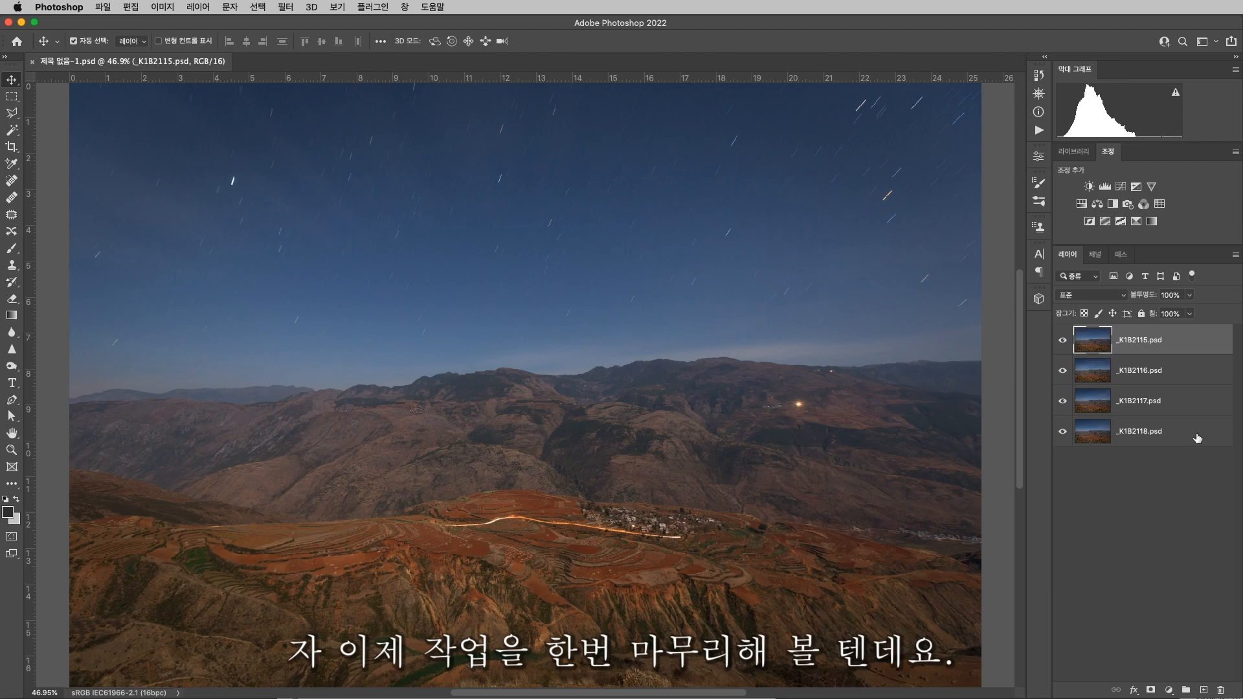
# In the star photo stack, change the three layers above _K1B2118.psd to the Lighten (밝게 하기) blend mode
pyautogui.click(1108, 295)
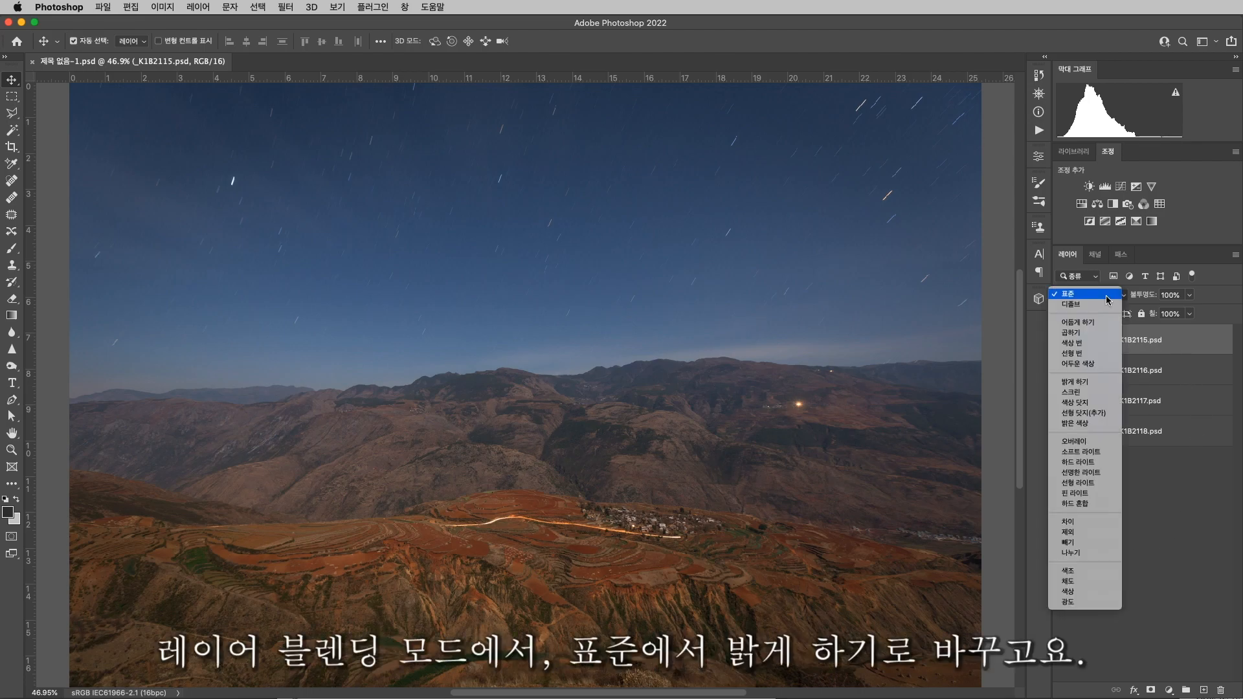
pyautogui.click(1075, 382)
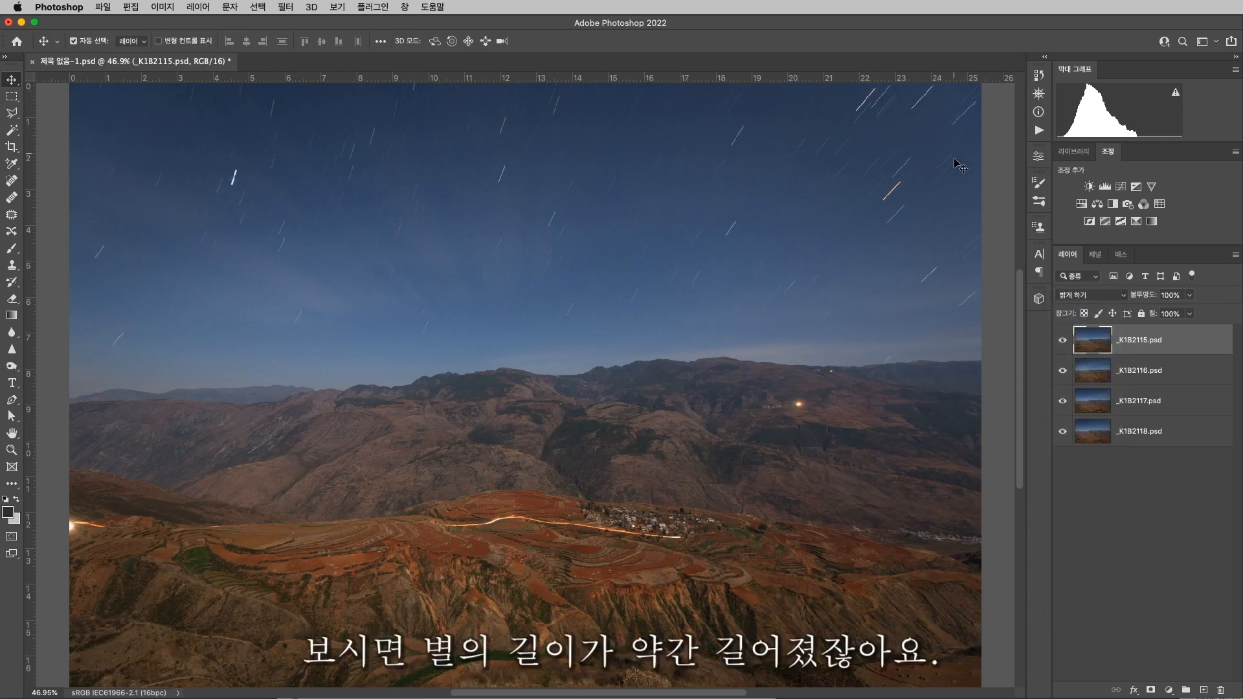
pyautogui.click(1156, 371)
pyautogui.click(1090, 295)
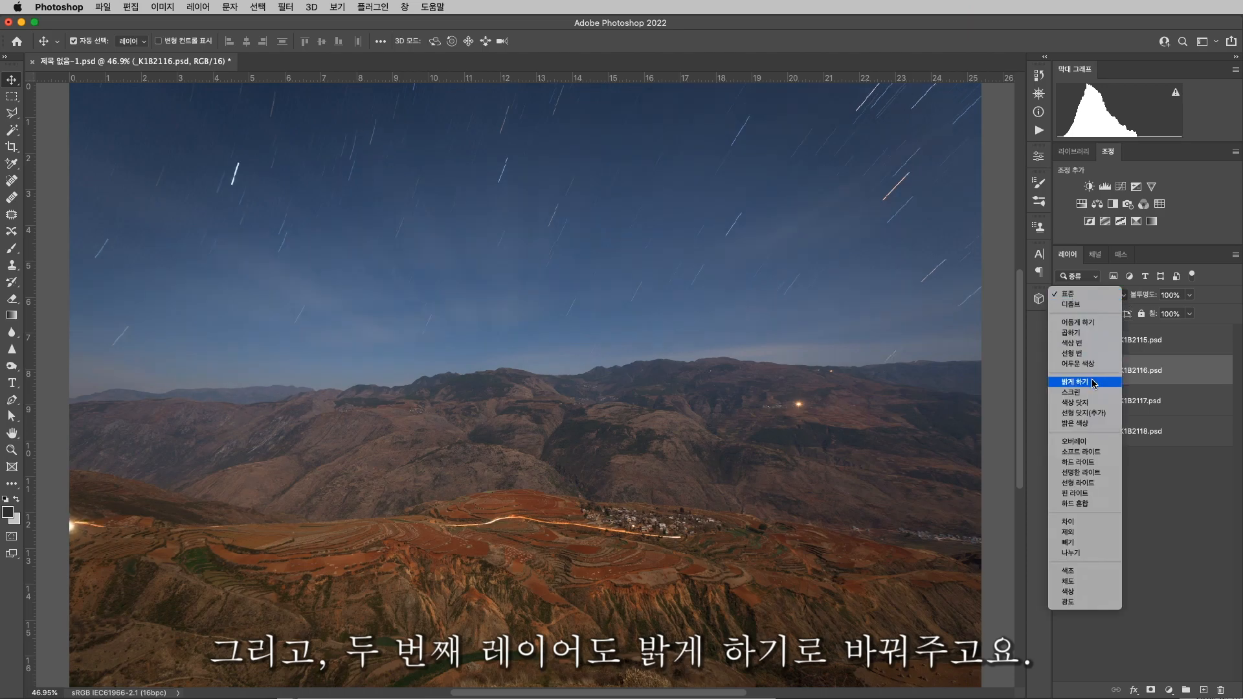
pyautogui.click(1093, 382)
pyautogui.click(1147, 402)
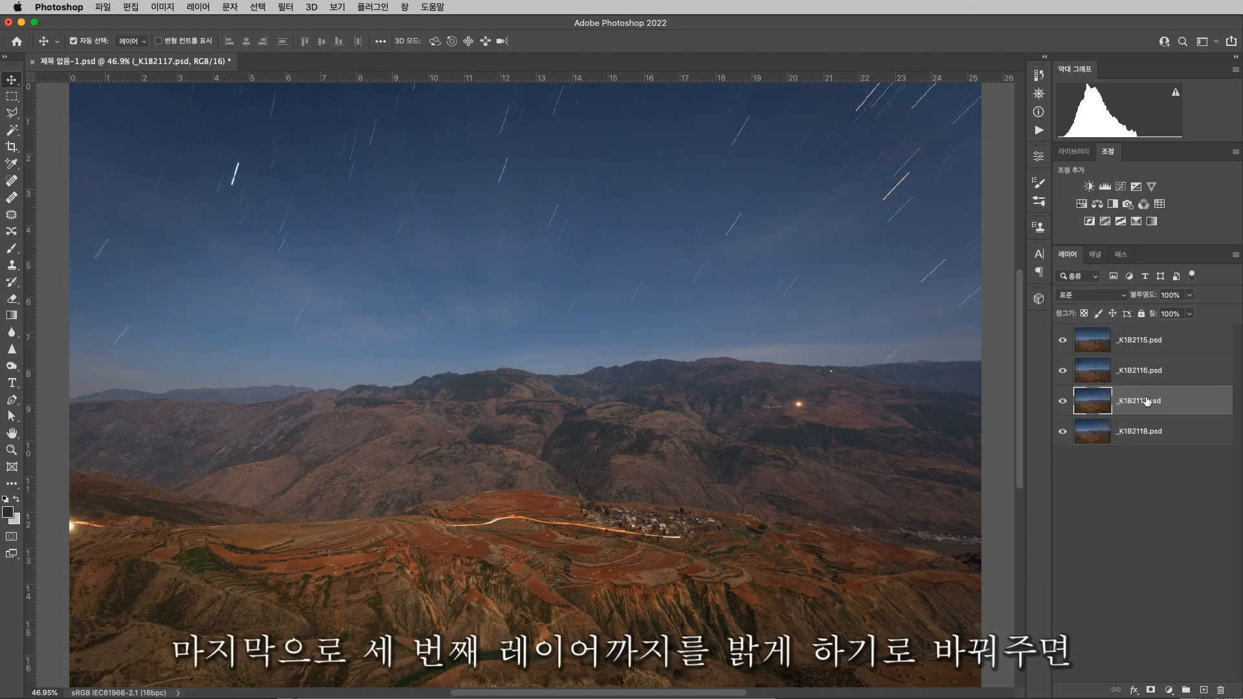
pyautogui.click(1091, 295)
pyautogui.click(1075, 383)
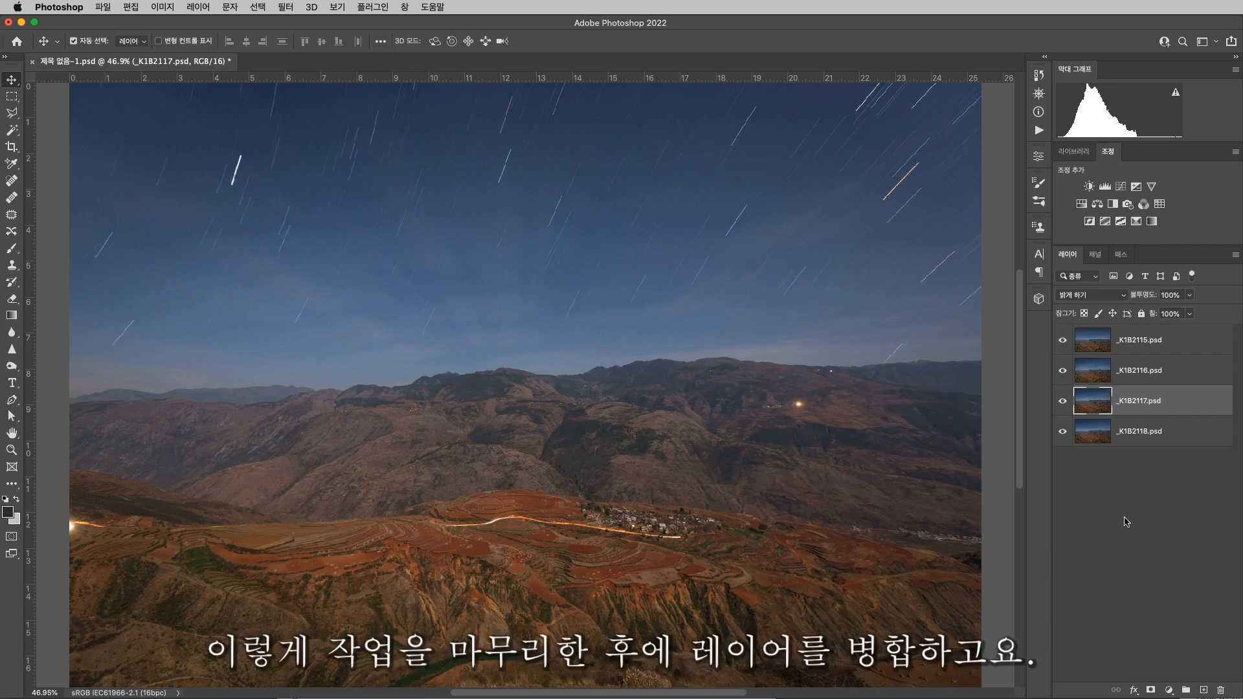
# Merge all visible star photo layers into a single layer
pyautogui.press('super')
pyautogui.press('super+shift+e')
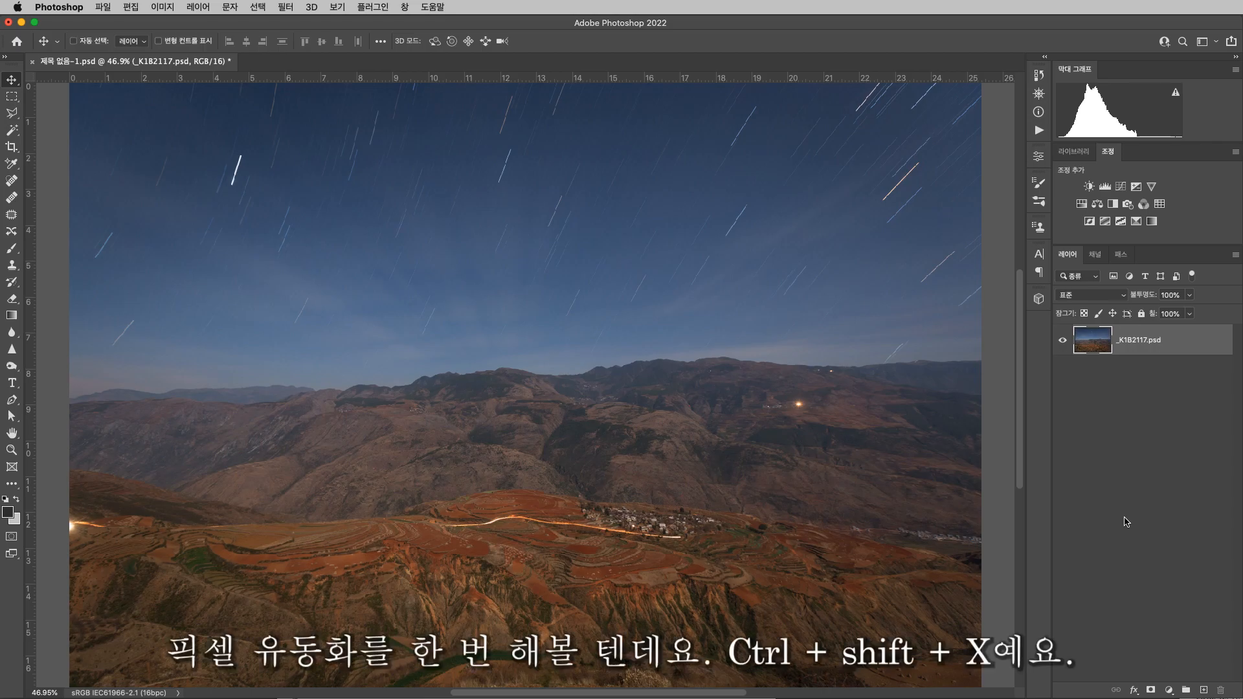
# Open the Liquify filter and push the low mountain ridge on the photo's left side upward, reducing the brush size to 700
pyautogui.press('super+shift+x')
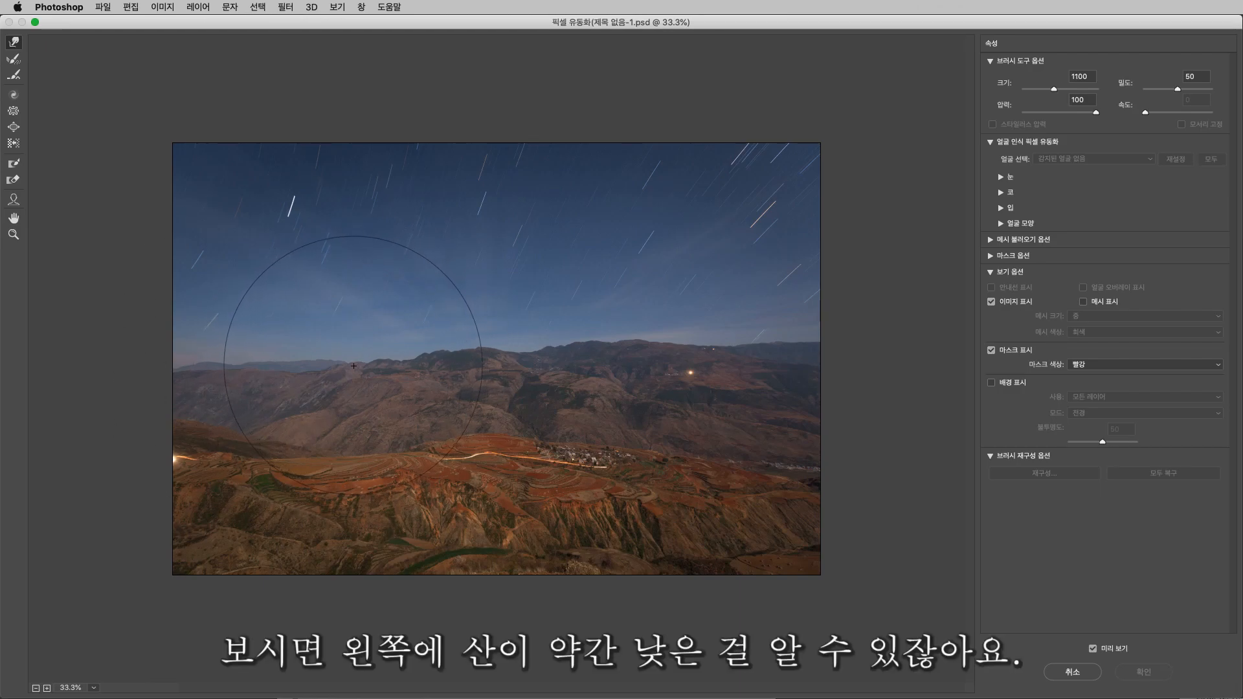
pyautogui.moveTo(345, 366); pyautogui.dragTo(346, 364)
pyautogui.moveTo(347, 363); pyautogui.dragTo(350, 365)
pyautogui.press('[')
pyautogui.press('[')
pyautogui.press('[')
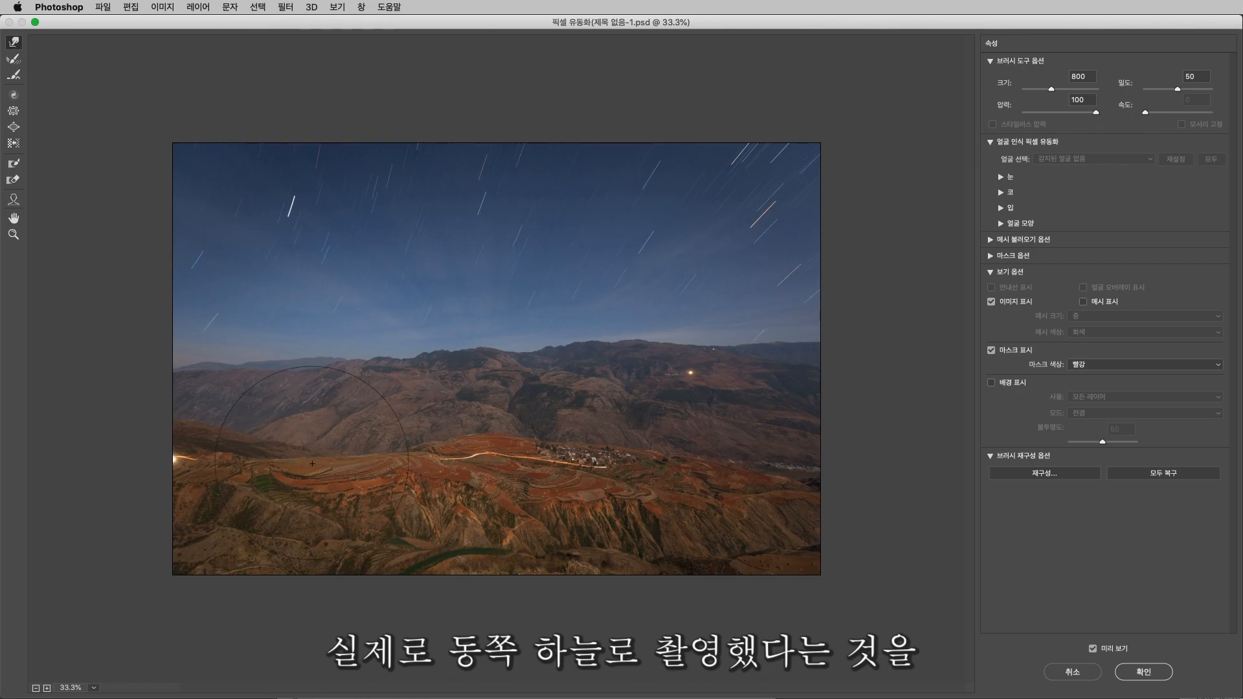
pyautogui.press('[')
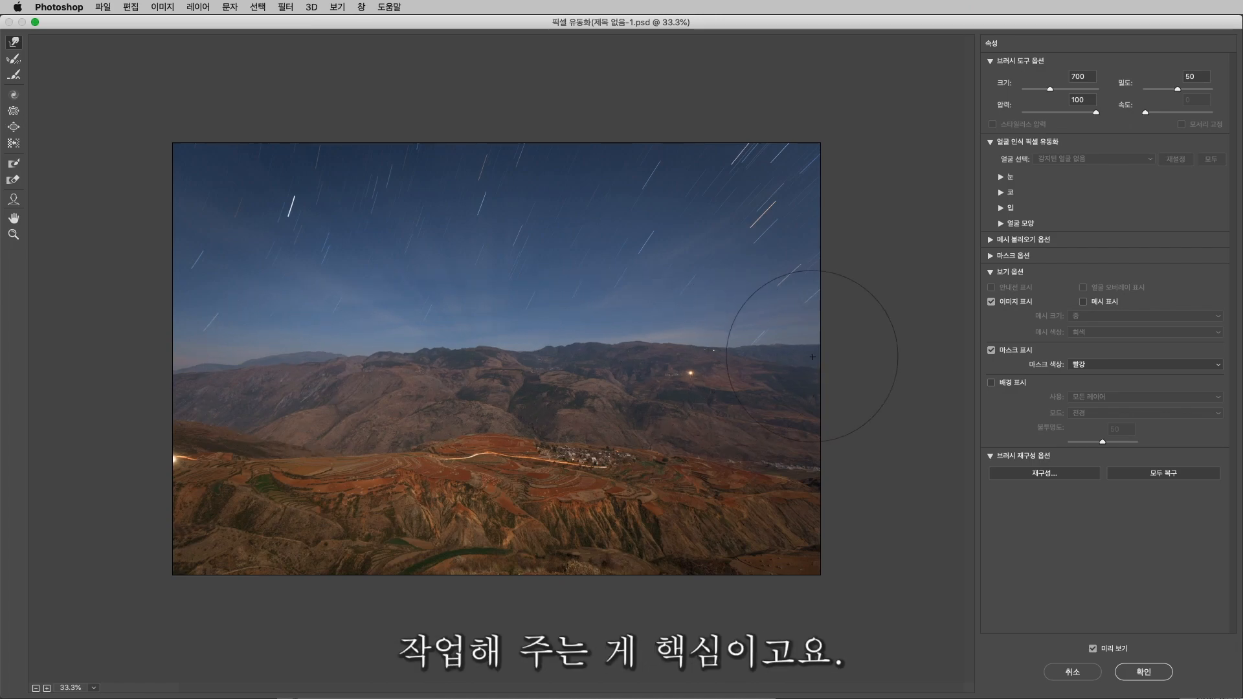
# Enlarge the Liquify brush to 900 and push the left part of the red plateau slightly upward
pyautogui.press(']')
pyautogui.press(']')
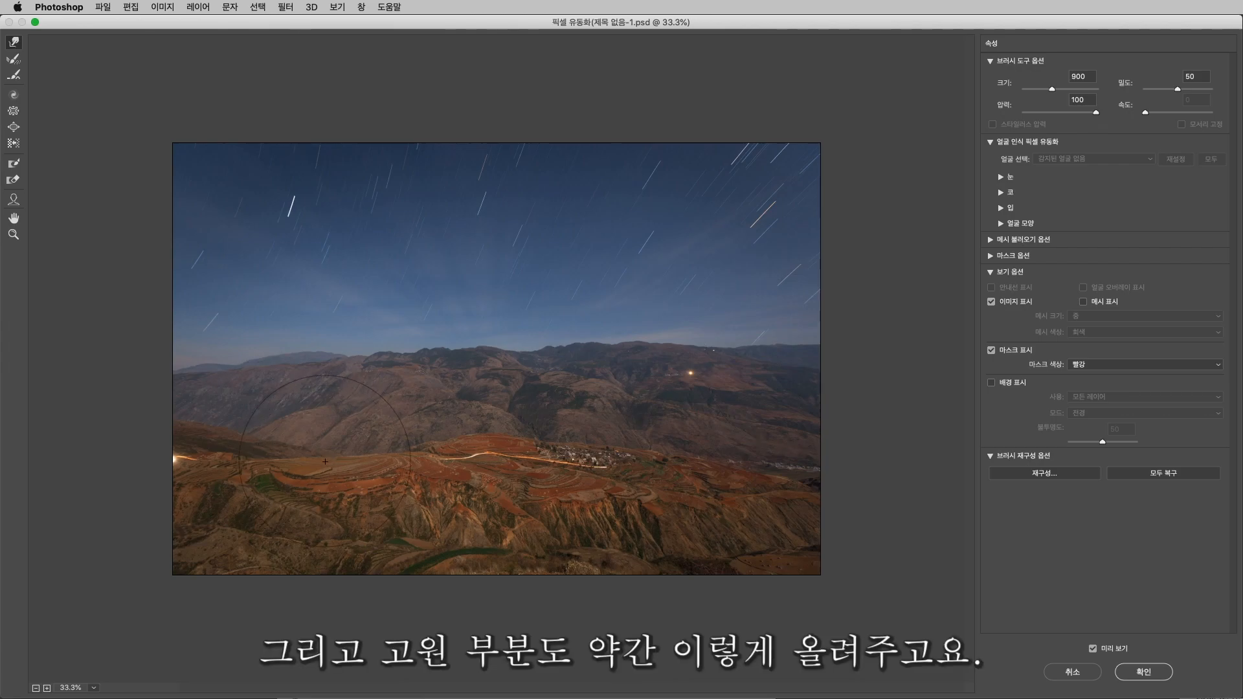
pyautogui.moveTo(370, 459); pyautogui.dragTo(371, 453)
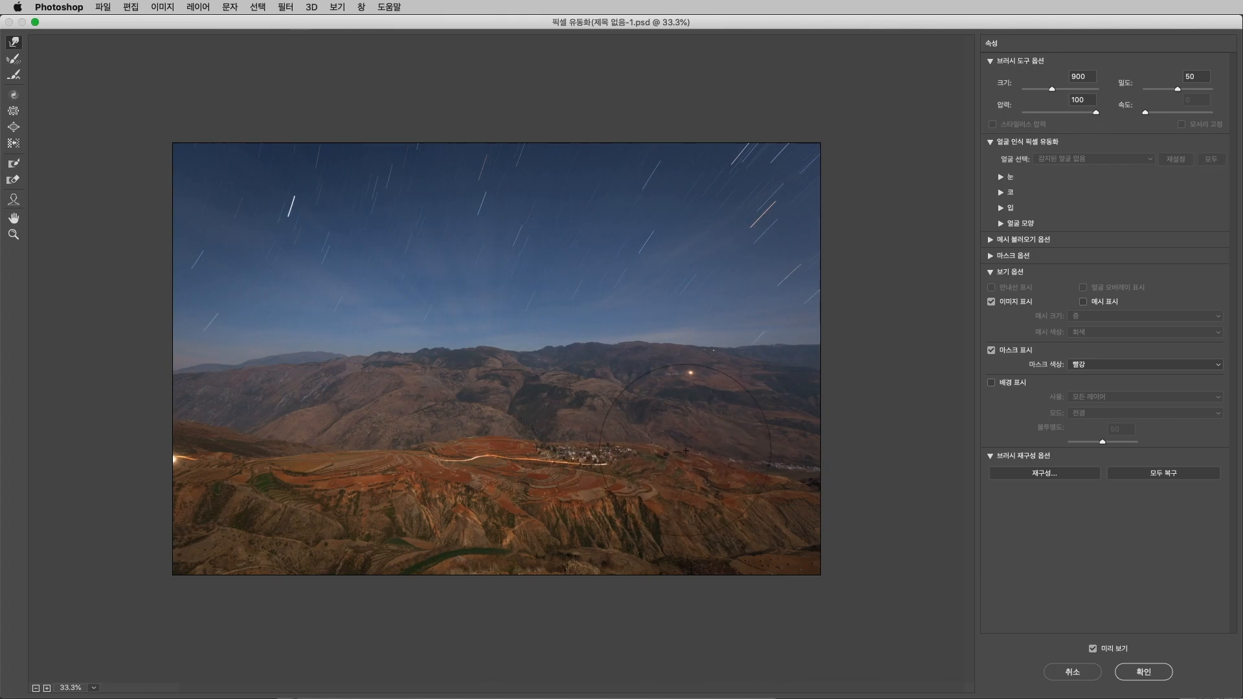
# Push the mountain ridge left of the photo's centre upward with the Liquify brush, apply the filter, and compare before and after
pyautogui.press('[')
pyautogui.press('[')
pyautogui.press(']')
pyautogui.press(']')
pyautogui.press(']')
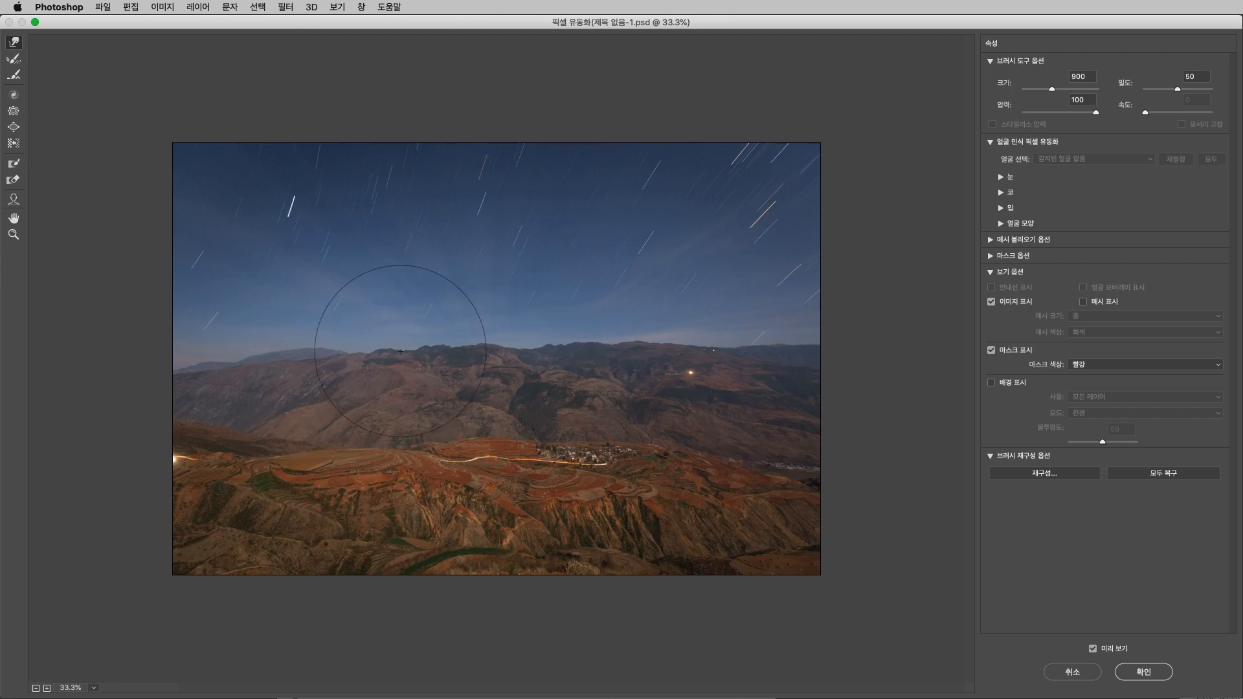
pyautogui.press('[')
pyautogui.press('[')
pyautogui.press('[')
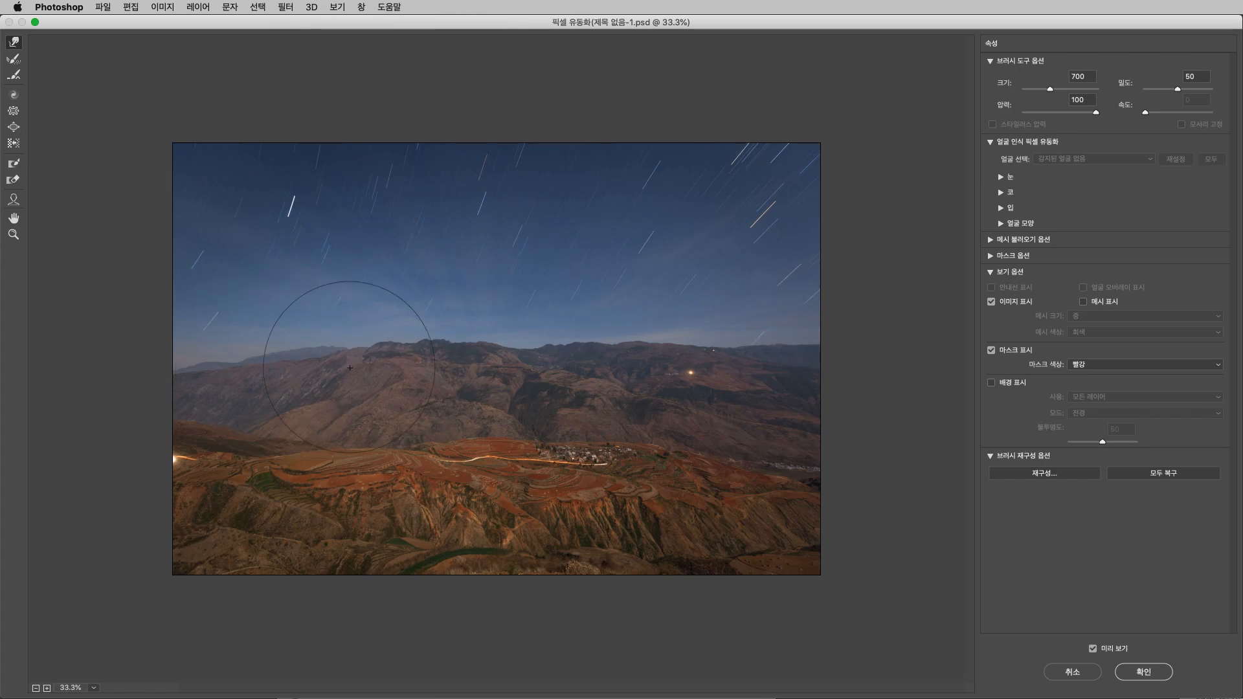
pyautogui.press(']')
pyautogui.press(']')
pyautogui.press('[')
pyautogui.press('[')
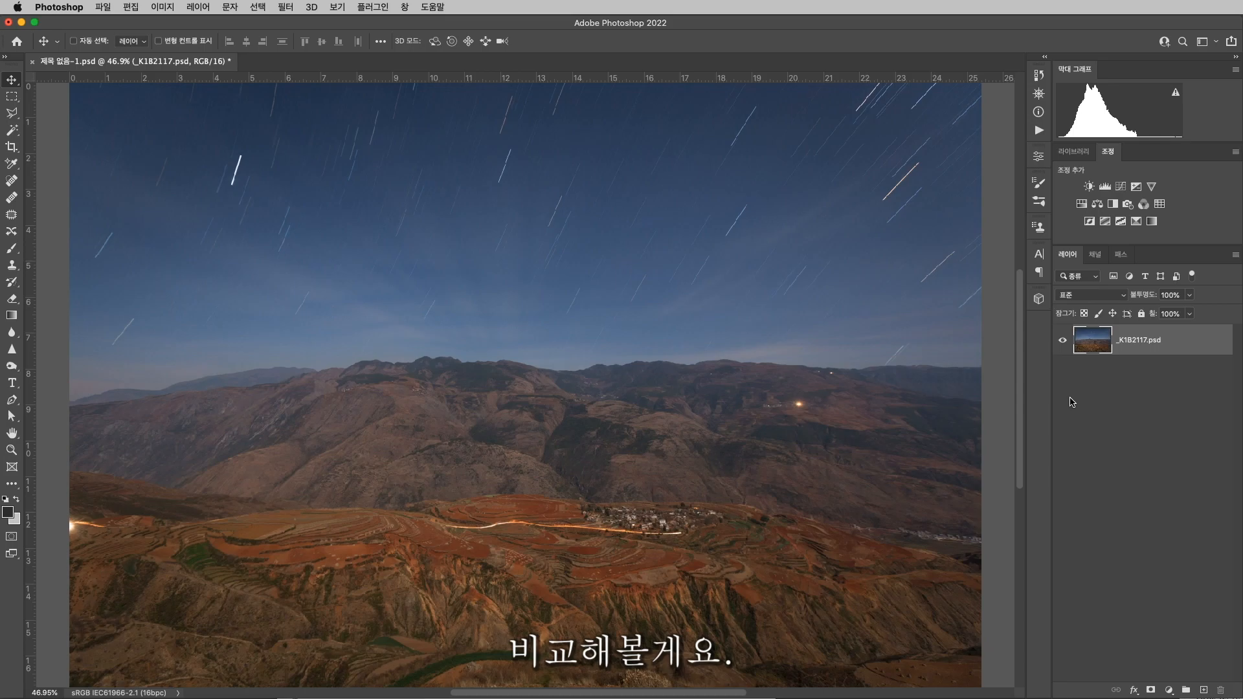
pyautogui.press('super+z')
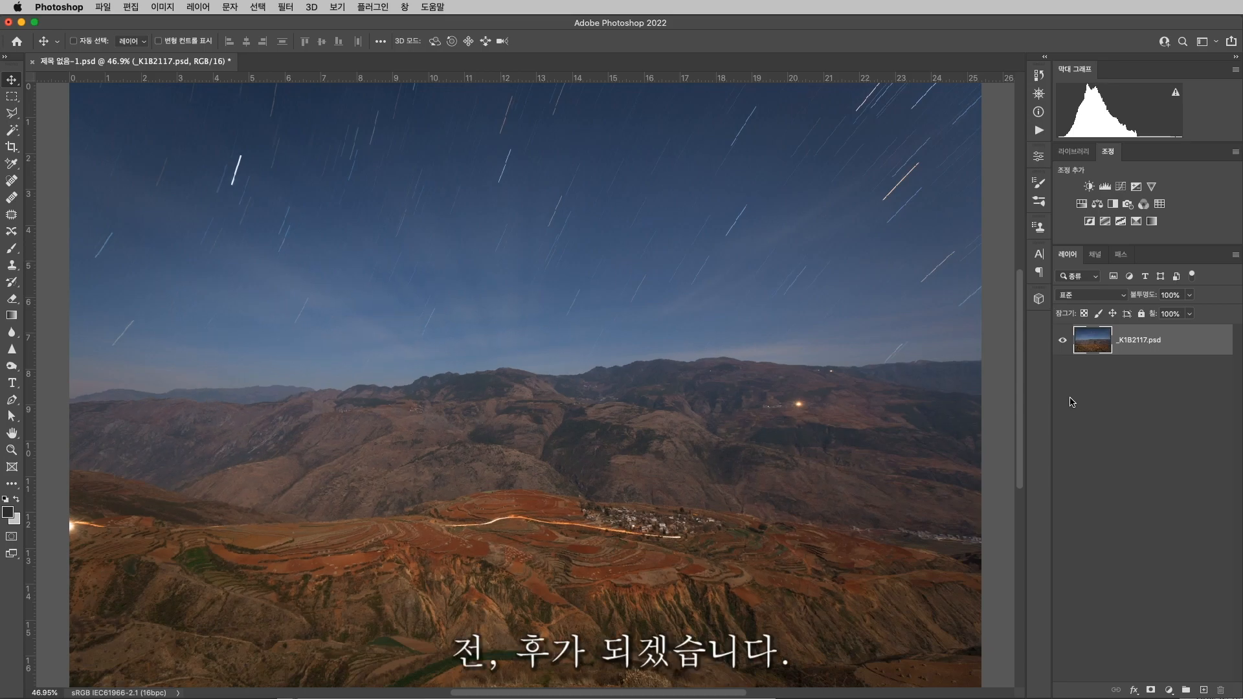
pyautogui.press('super+shift+z')
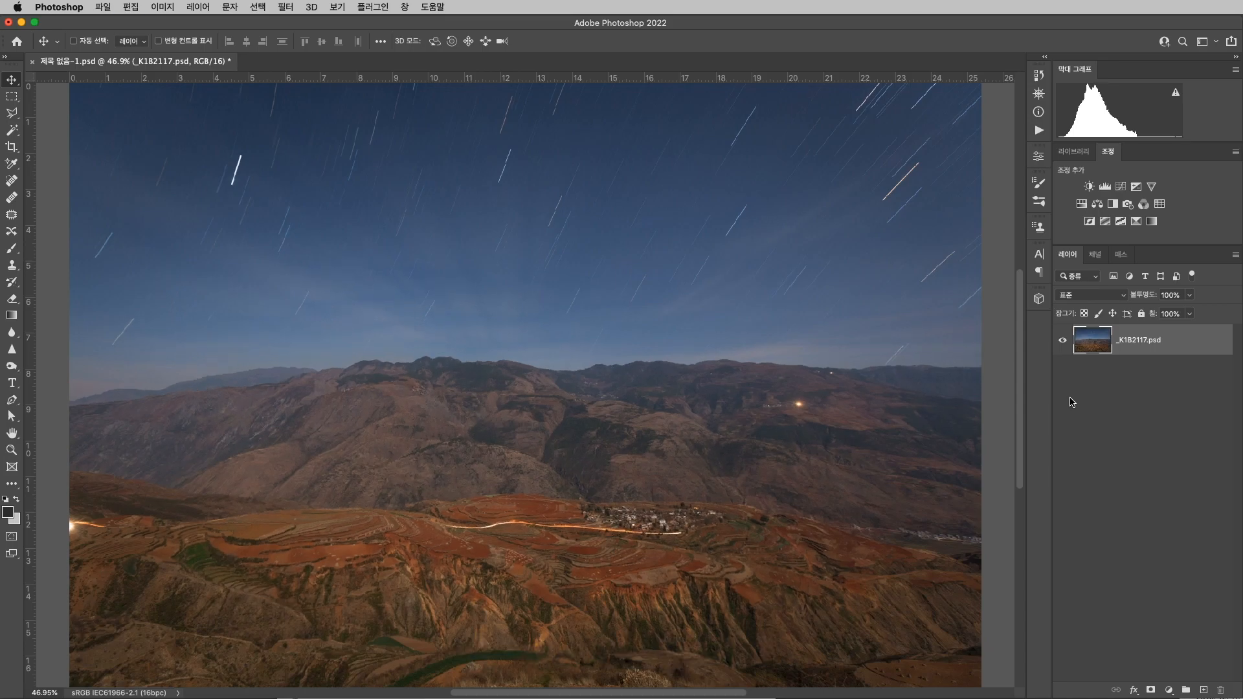
# Crop the photo to the 5:7 ratio swapped to landscape, trimming mainly the left and right edges
pyautogui.press('super+minus')
pyautogui.press('c')
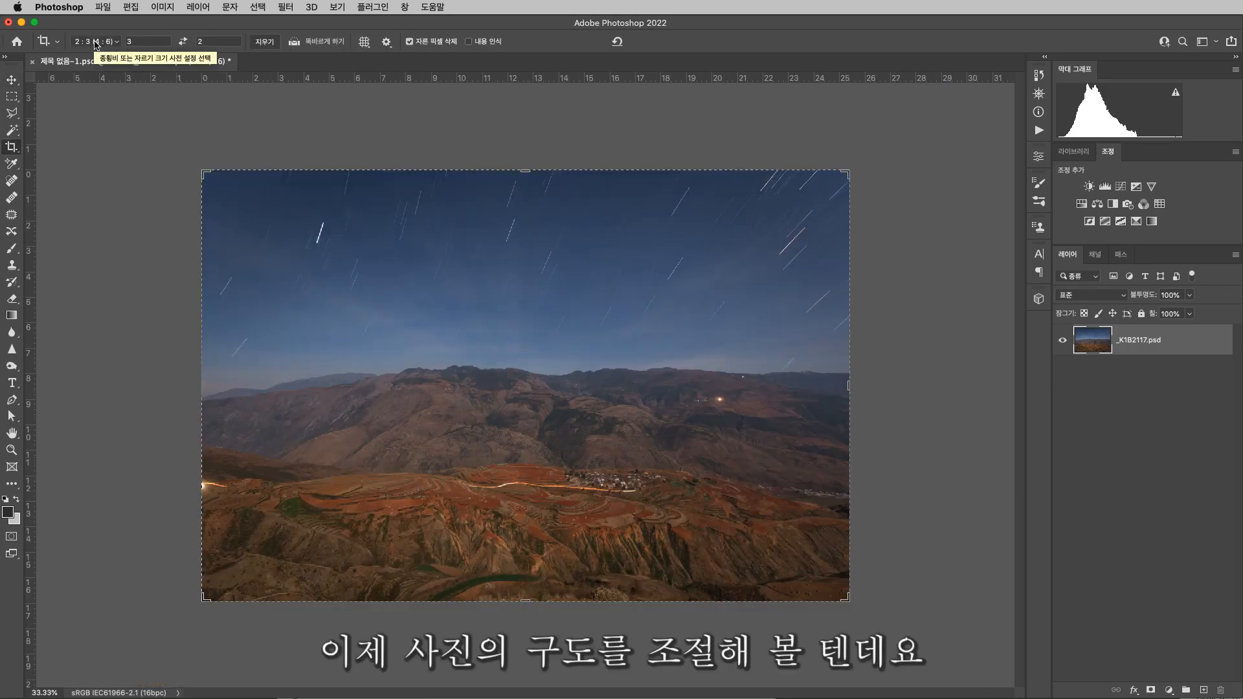
pyautogui.click(96, 42)
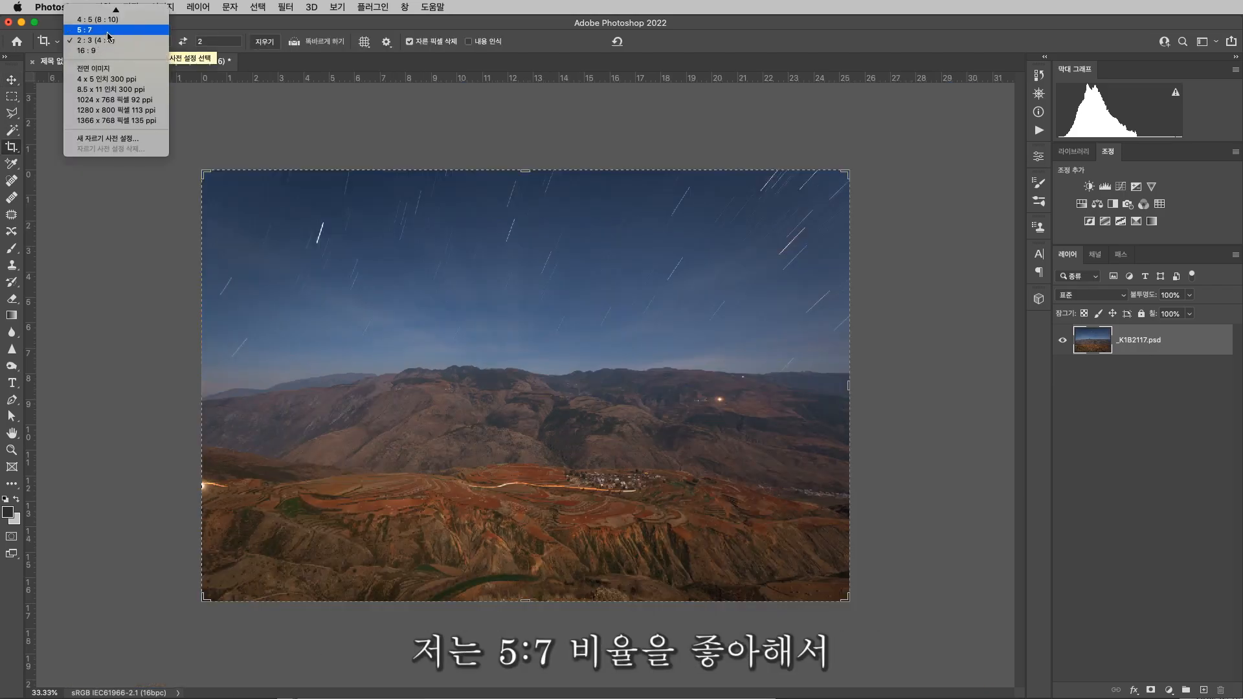
pyautogui.click(84, 30)
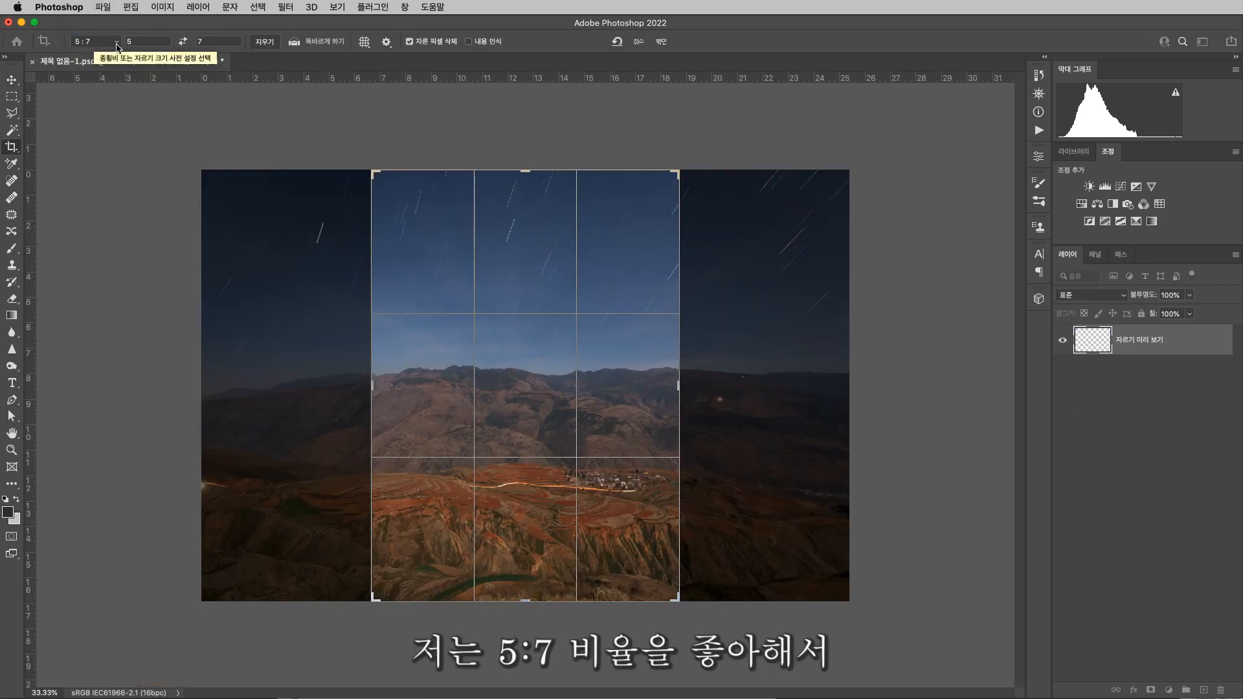
pyautogui.click(183, 41)
pyautogui.moveTo(225, 171); pyautogui.dragTo(229, 175)
pyautogui.moveTo(819, 600); pyautogui.dragTo(817, 590)
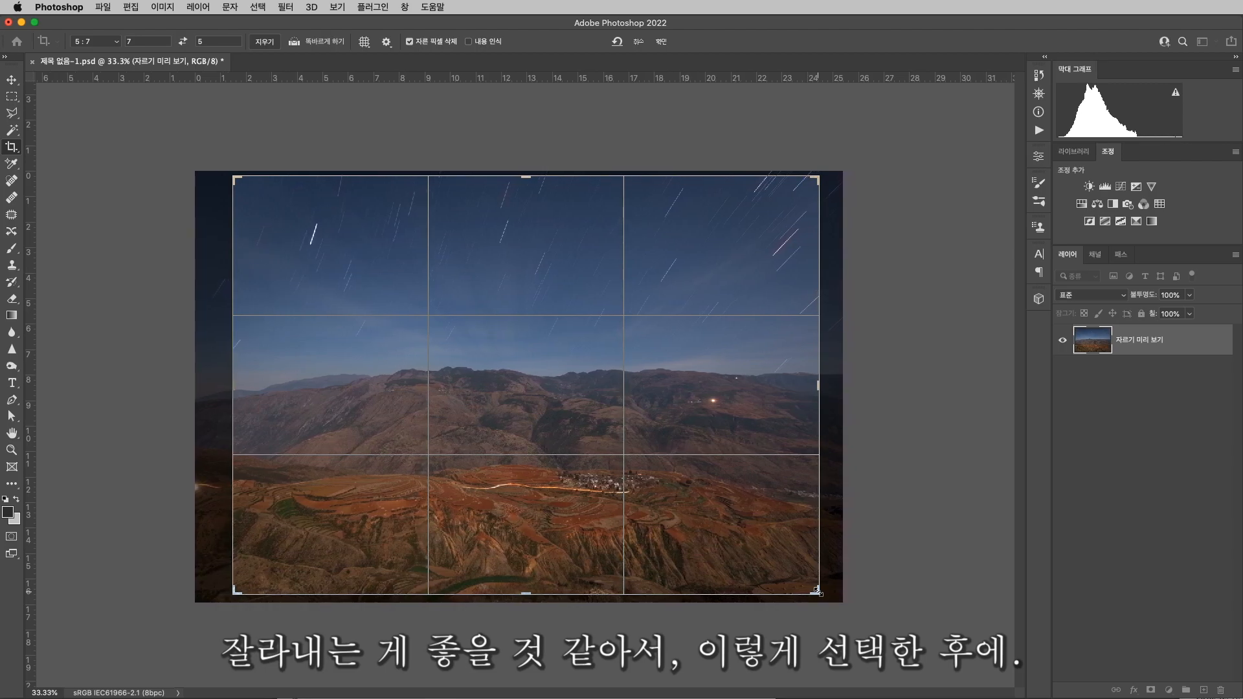
pyautogui.press('Return')
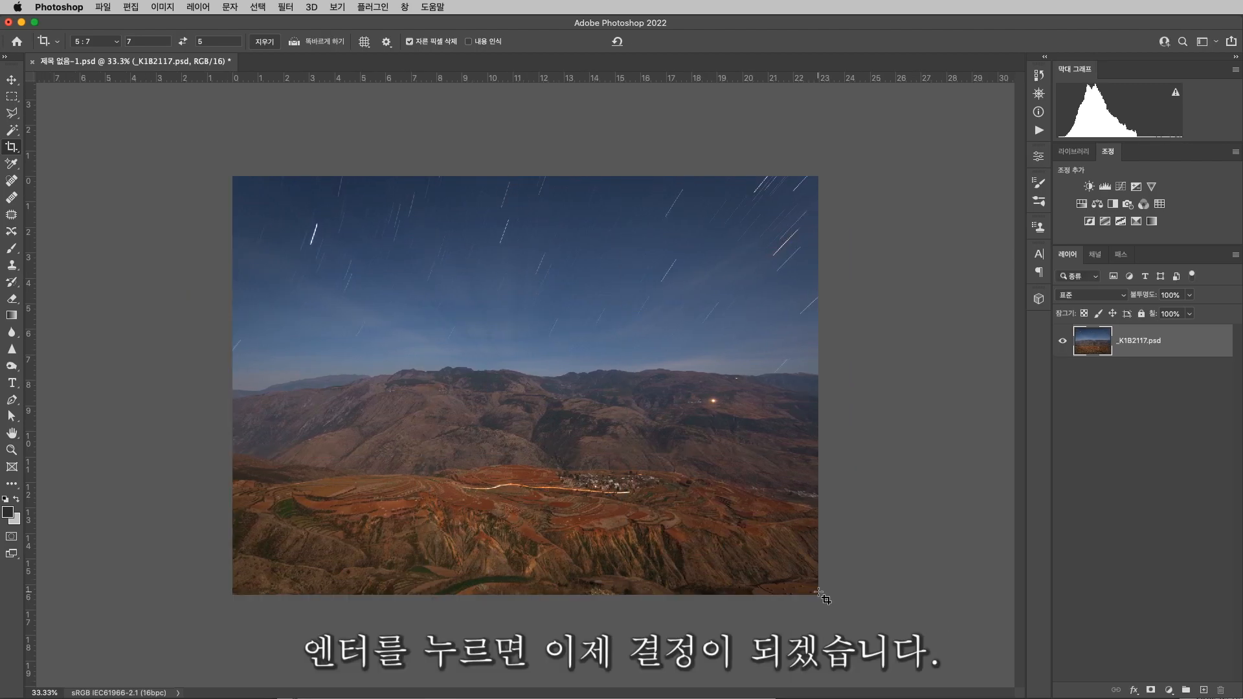
# Remove the small white and red light spots from the distant mountain slope using the Clone Stamp with a small brush
pyautogui.press('super+plus')
pyautogui.press('super+plus')
pyautogui.press('super+plus')
pyautogui.press('super+plus')
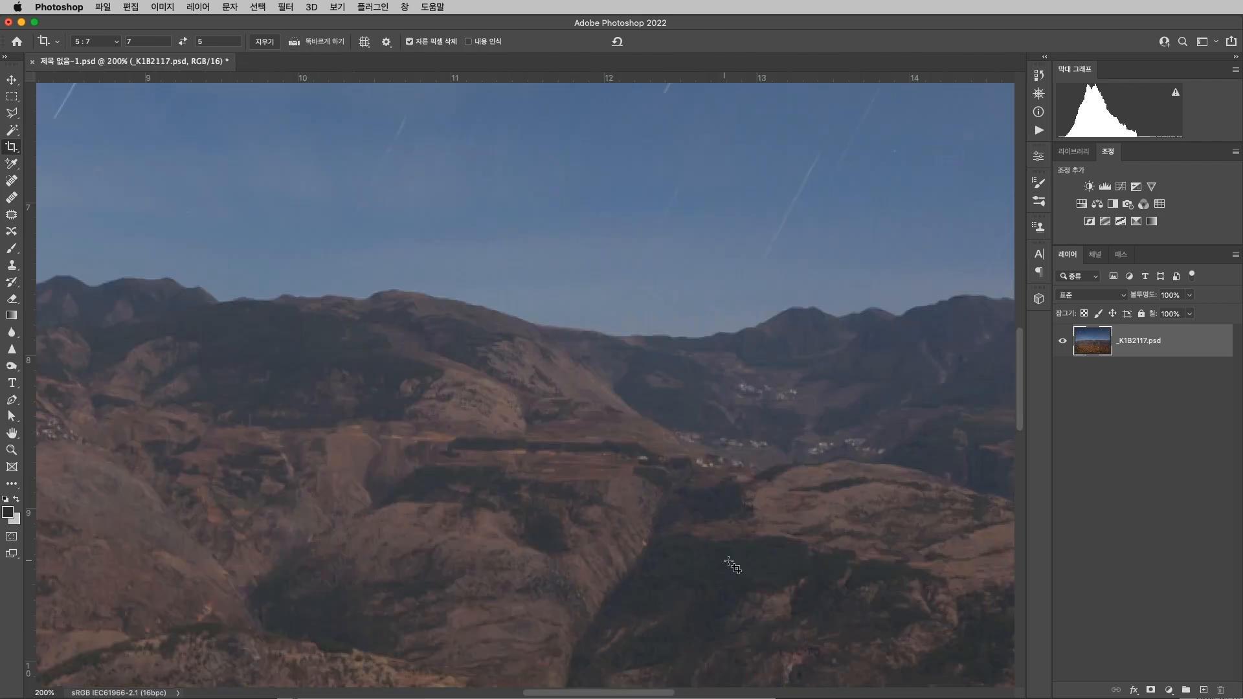
pyautogui.moveTo(846, 577); pyautogui.dragTo(561, 497)
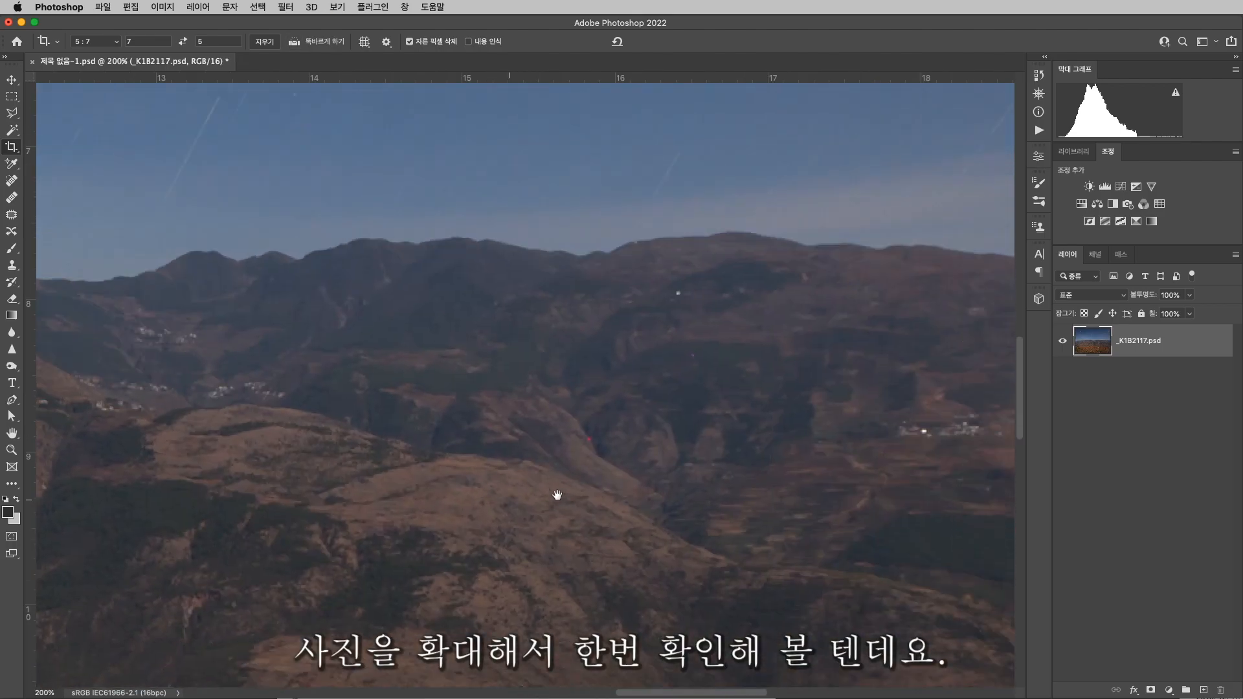
pyautogui.press('s')
pyautogui.press('[')
pyautogui.press('[')
pyautogui.press('[')
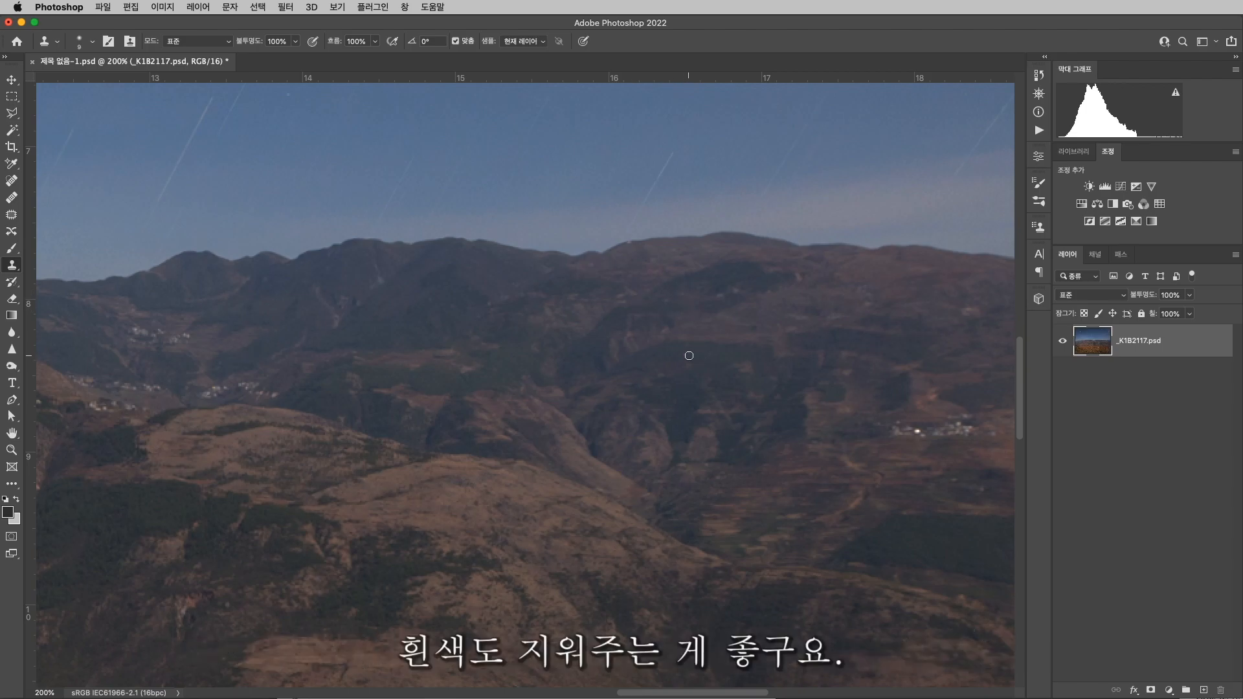
# Clone out the two small house lights just below the ridge on the photo's right side with a slightly larger brush
pyautogui.hscroll(5, 687, 357)
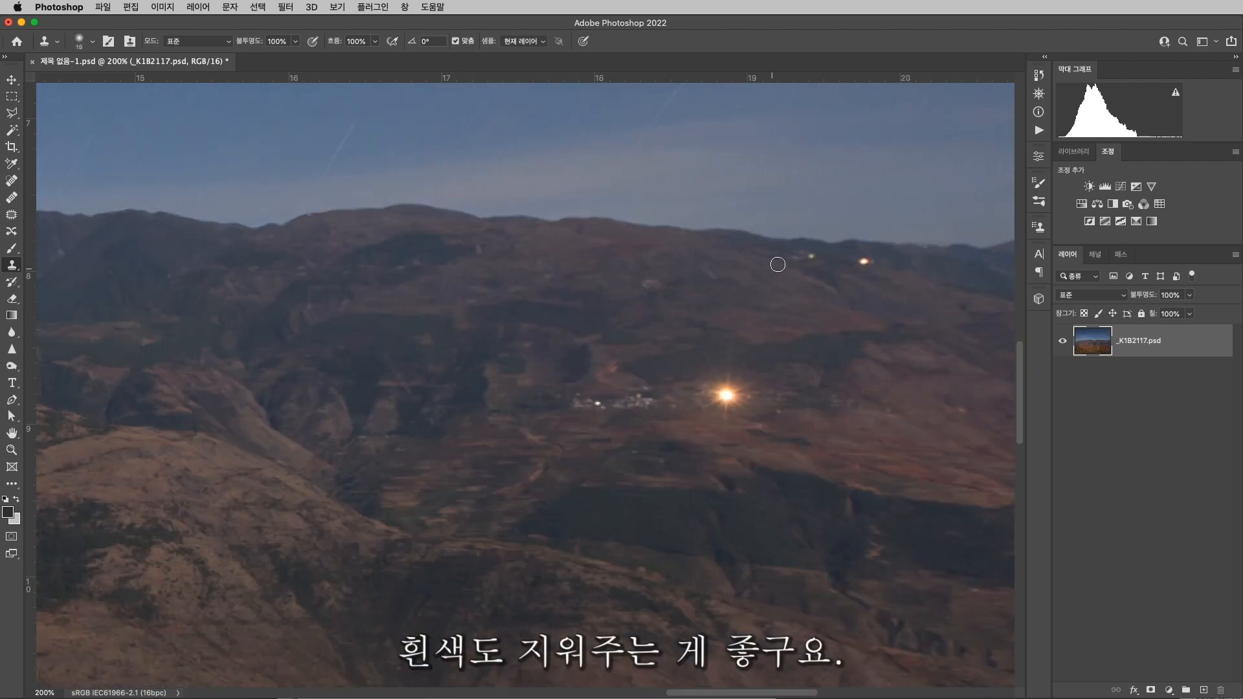
pyautogui.press(']')
pyautogui.press(']')
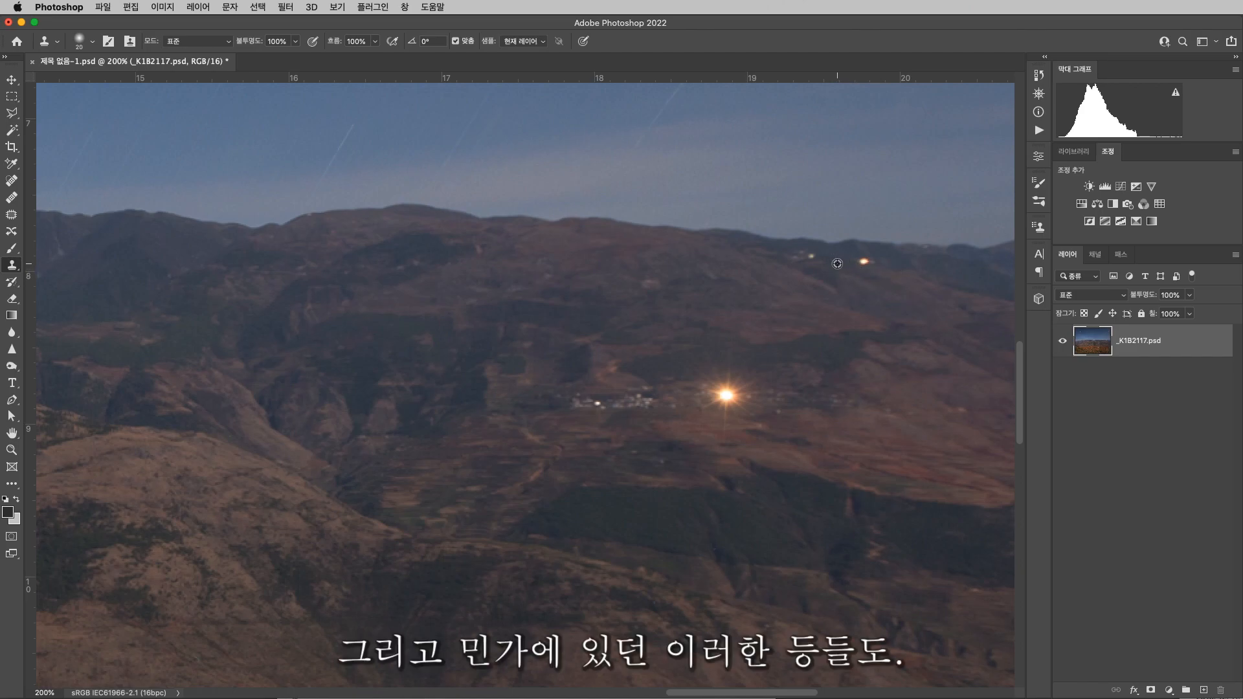
pyautogui.click(864, 261)
pyautogui.click(811, 257)
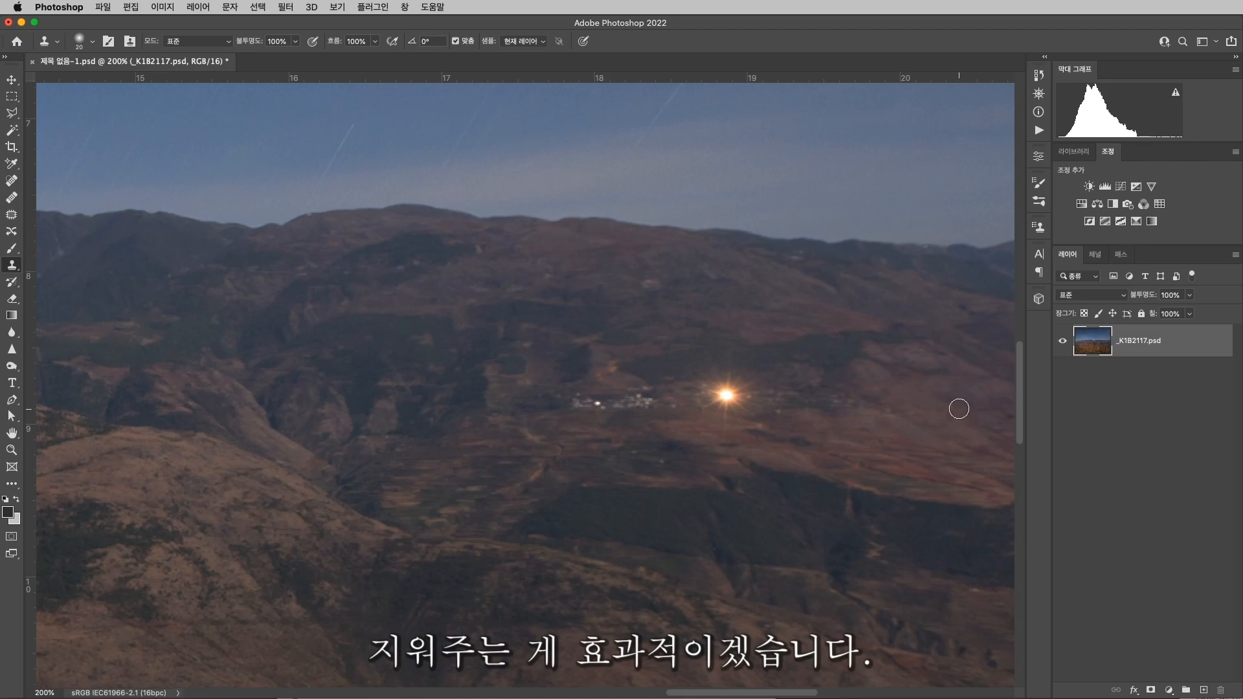
# Cover the bright streetlight on the distant slope by cloning the small village beside it with a size 40 brush
pyautogui.press(']')
pyautogui.press(']')
pyautogui.press(']')
pyautogui.press(']')
pyautogui.press(']')
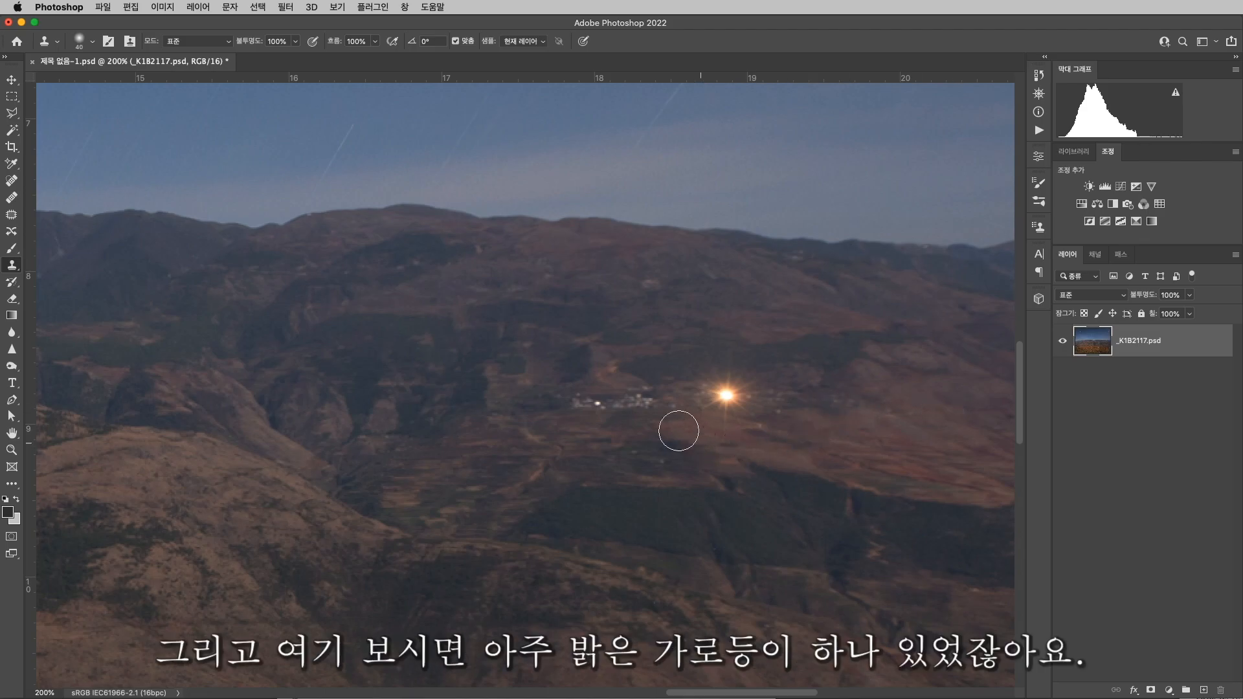
pyautogui.press('[')
pyautogui.keyDown('alt'); pyautogui.click(637, 399); pyautogui.keyUp('alt')
pyautogui.click(727, 395)
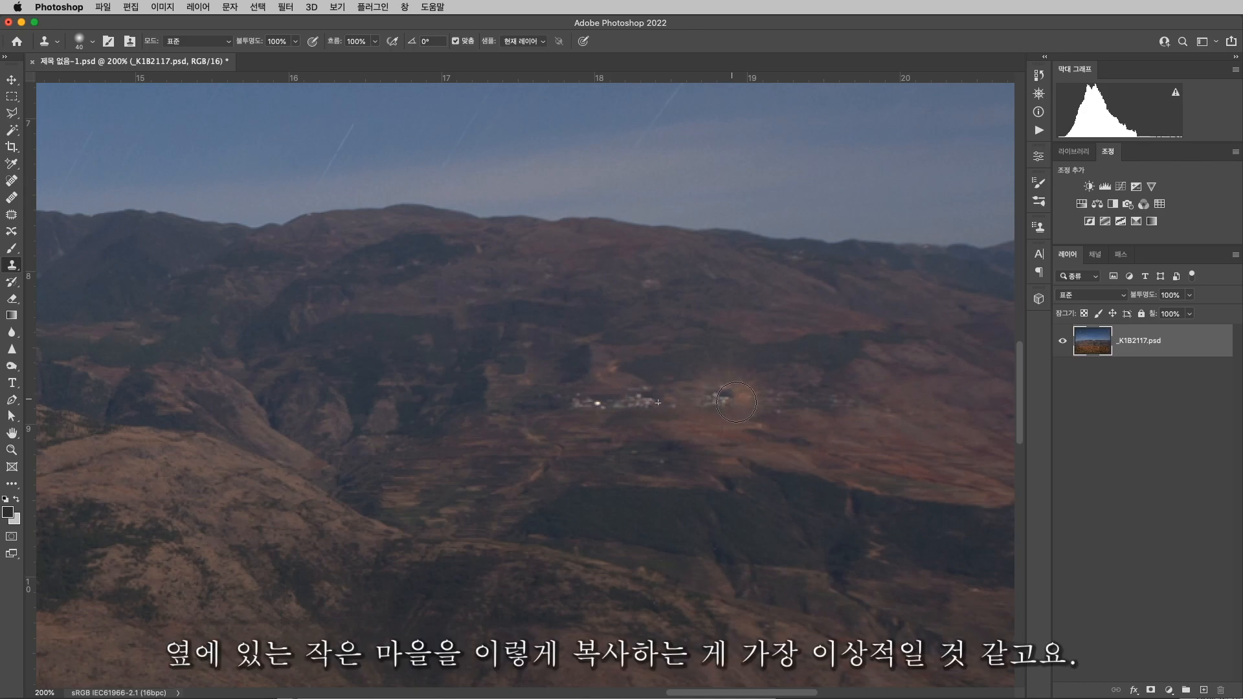
# Clean up the remaining streetlight glow by cloning nearby village and slope texture, reducing the brush size to 30
pyautogui.keyDown('alt'); pyautogui.click(589, 403); pyautogui.keyUp('alt')
pyautogui.moveTo(718, 398)
pyautogui.mouseDown()
pyautogui.moveTo(741, 395)
pyautogui.moveTo(721, 399)
pyautogui.moveTo(727, 380)
pyautogui.mouseUp()
pyautogui.keyDown('alt'); pyautogui.click(785, 368); pyautogui.keyUp('alt')
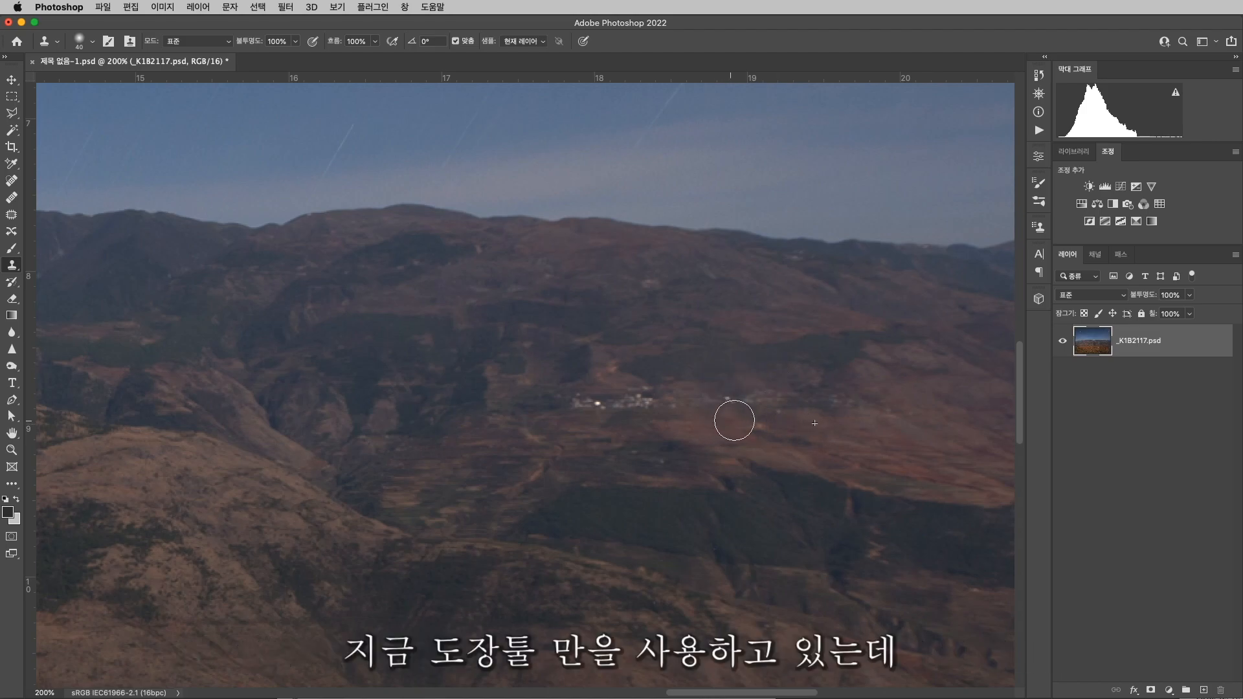
pyautogui.press('[')
pyautogui.keyDown('alt'); pyautogui.click(815, 421); pyautogui.keyUp('alt')
pyautogui.click(781, 413)
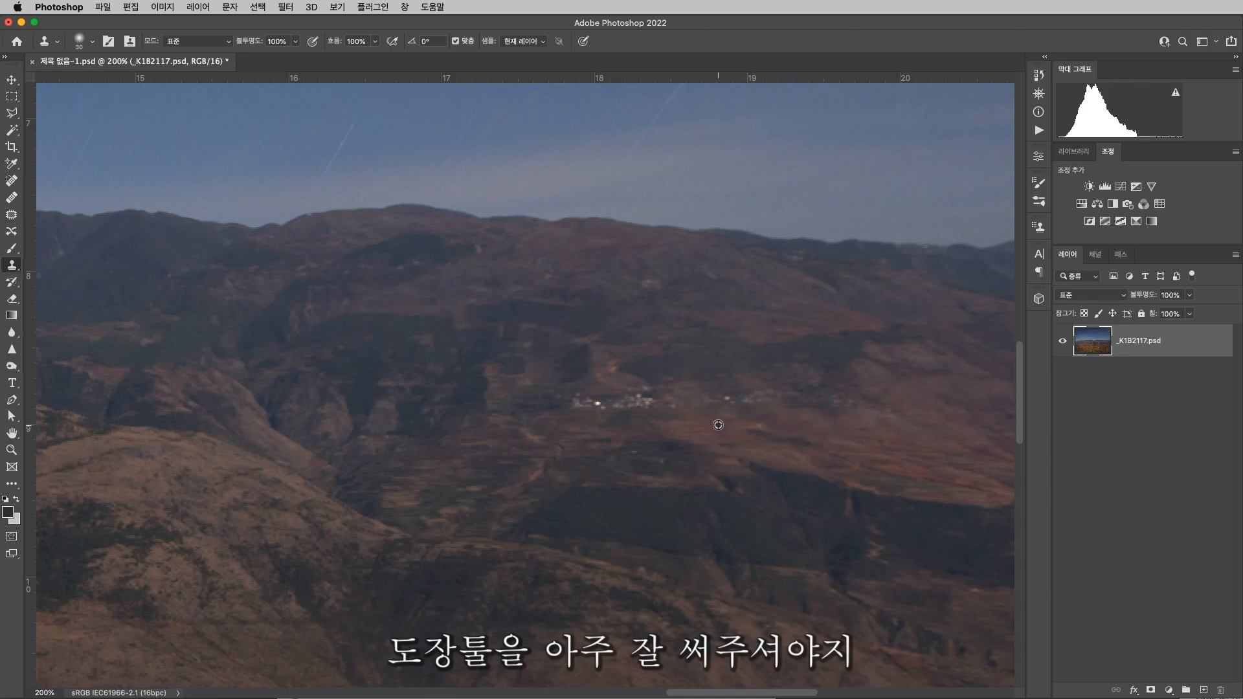
# Clone out the bright white spot in the small distant village with the brush size reduced to 15
pyautogui.press('[')
pyautogui.press('[')
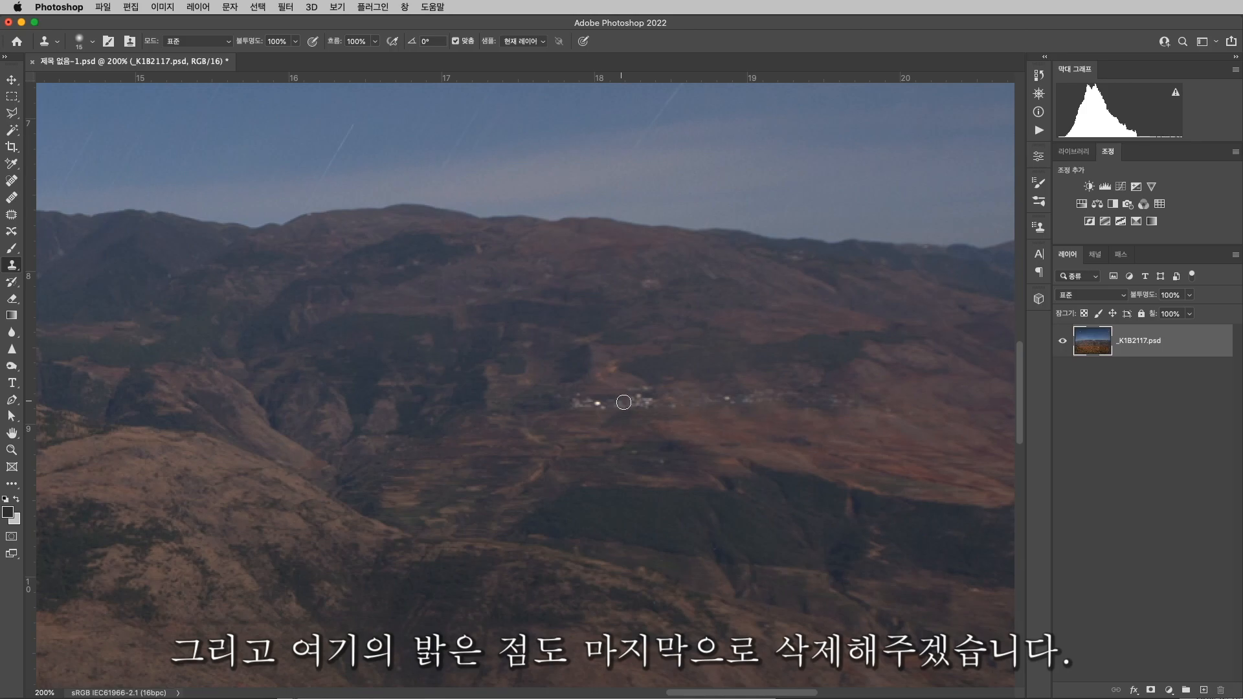
pyautogui.click(597, 403)
pyautogui.press('super+minus')
pyautogui.press('super+minus')
pyautogui.press('super+minus')
pyautogui.press('super+minus')
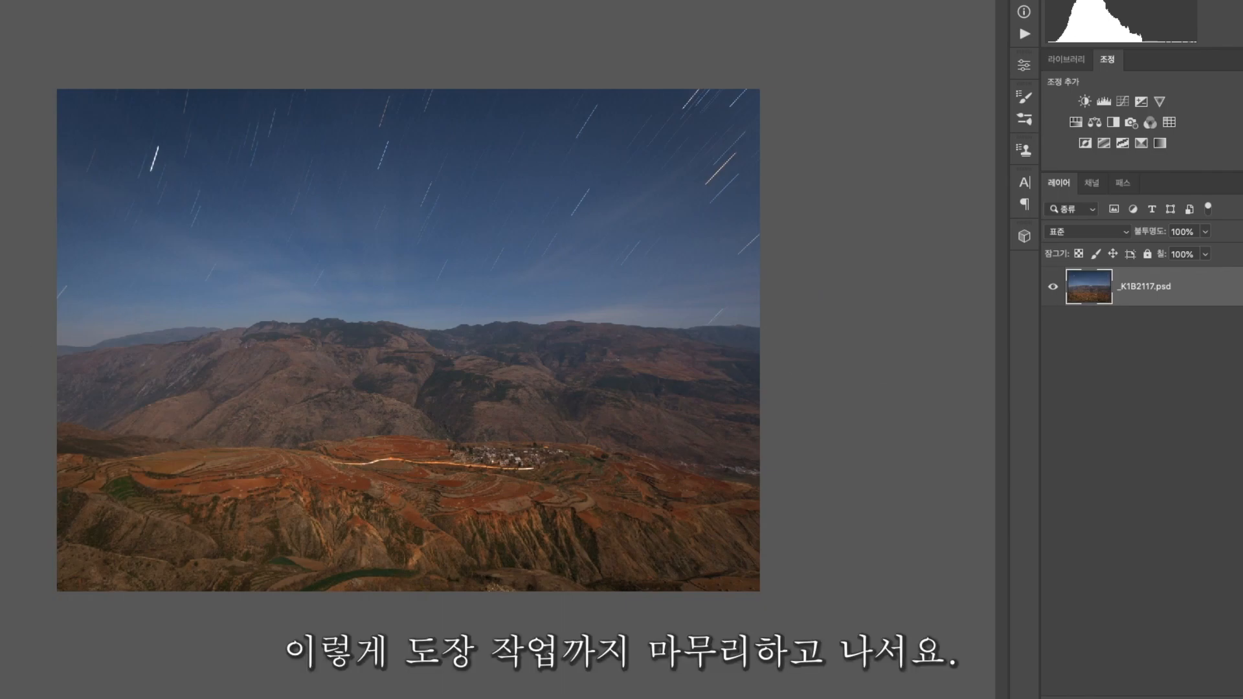
# Select the sky above the mountain skyline with the Polygonal Lasso, closing the outline outside the canvas
pyautogui.click(3, 337)
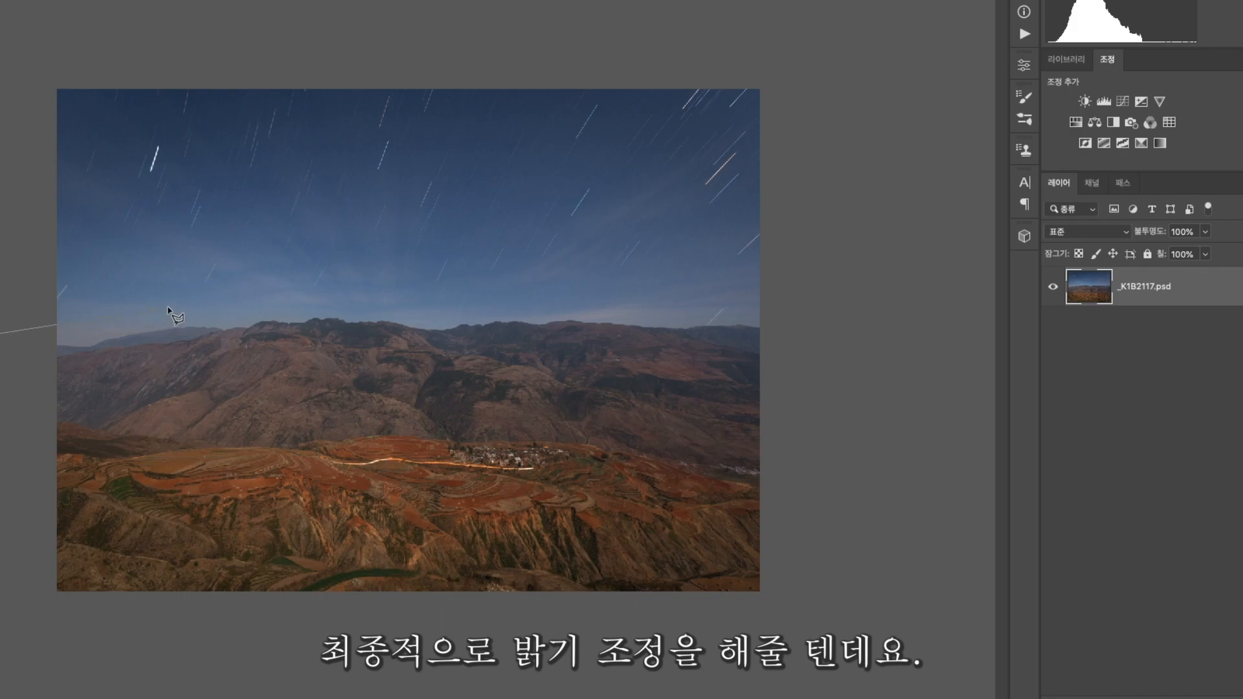
pyautogui.click(665, 302)
pyautogui.click(850, 336)
pyautogui.click(858, 24)
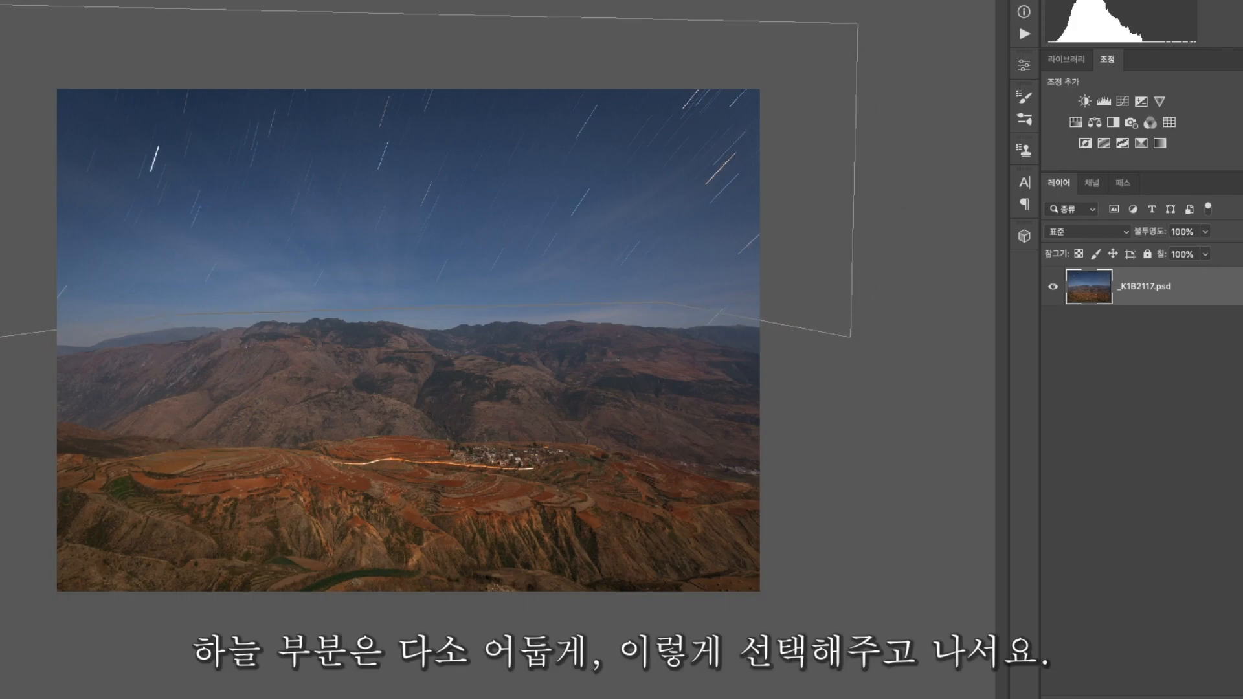
pyautogui.click(2, 336)
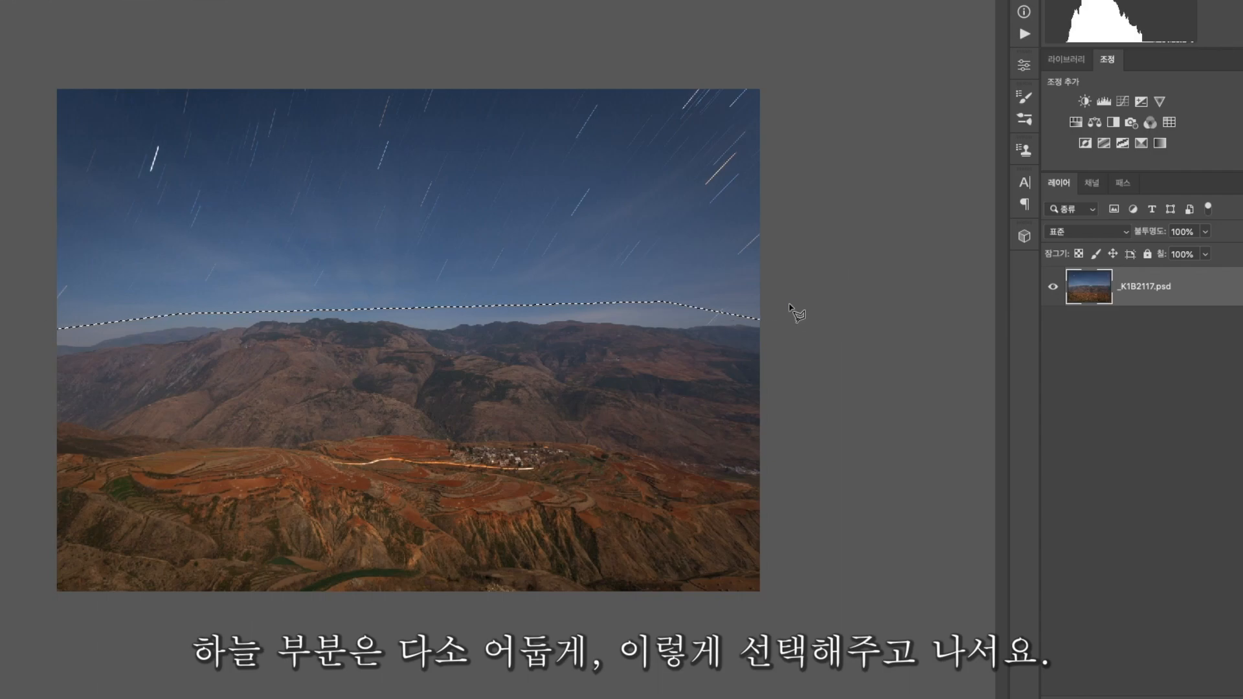
# Darken the sky with a Curves adjustment at input 134, output 120, and feather its mask by 137.2 px
pyautogui.click(1127, 102)
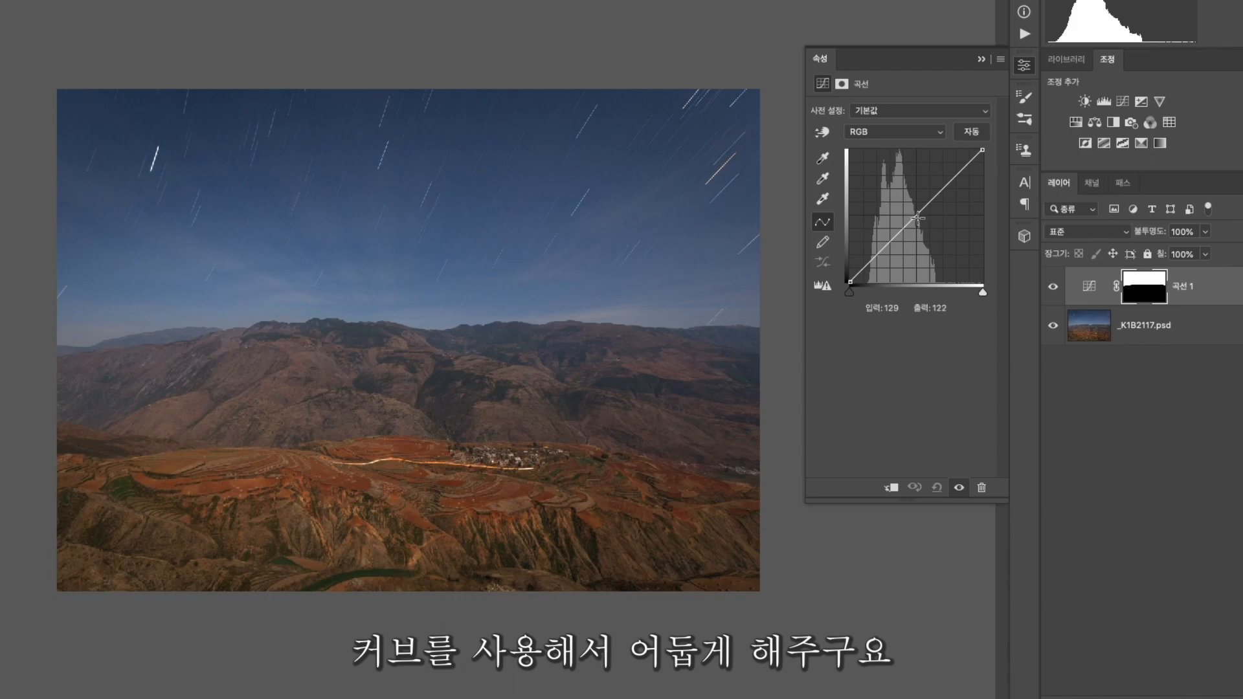
pyautogui.moveTo(918, 219); pyautogui.dragTo(921, 222)
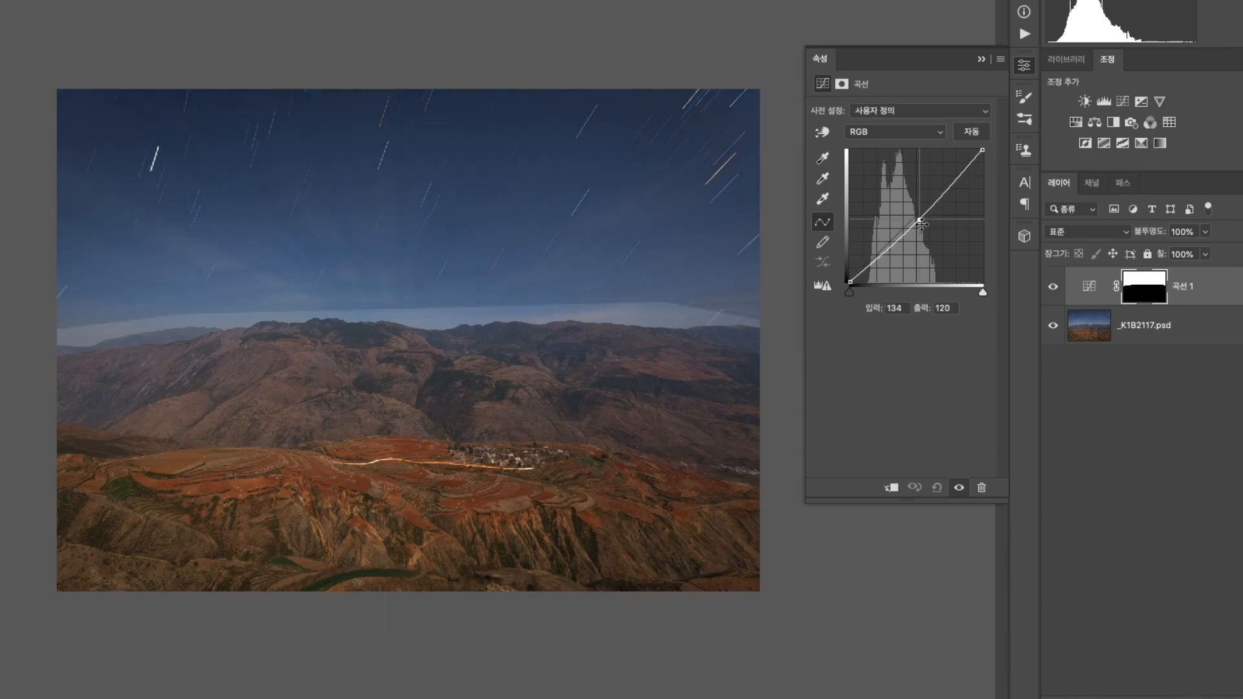
pyautogui.click(1155, 299)
pyautogui.moveTo(866, 219); pyautogui.dragTo(935, 218)
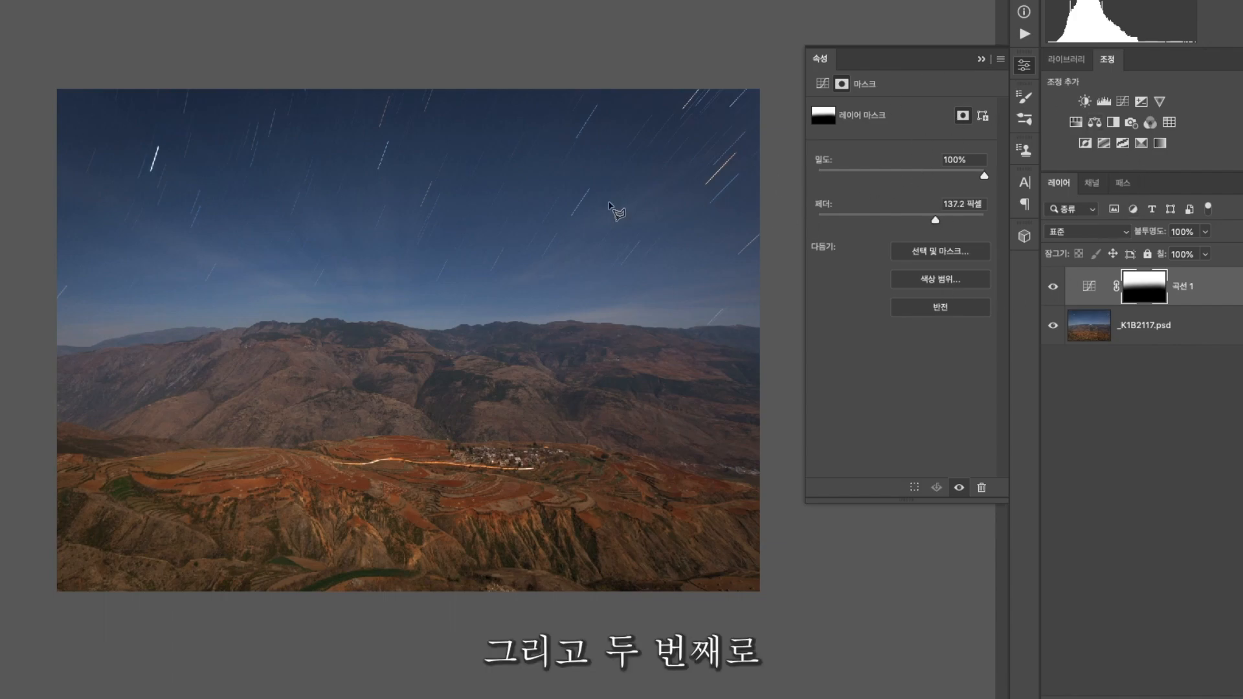
# Select the distant mountain band and add a Levels adjustment with black input 18 and white input 246
pyautogui.moveTo(3, 356)
pyautogui.mouseDown()
pyautogui.moveTo(249, 328)
pyautogui.moveTo(790, 332)
pyautogui.moveTo(842, 464)
pyautogui.moveTo(774, 472)
pyautogui.moveTo(515, 433)
pyautogui.moveTo(272, 445)
pyautogui.moveTo(1, 421)
pyautogui.mouseUp()
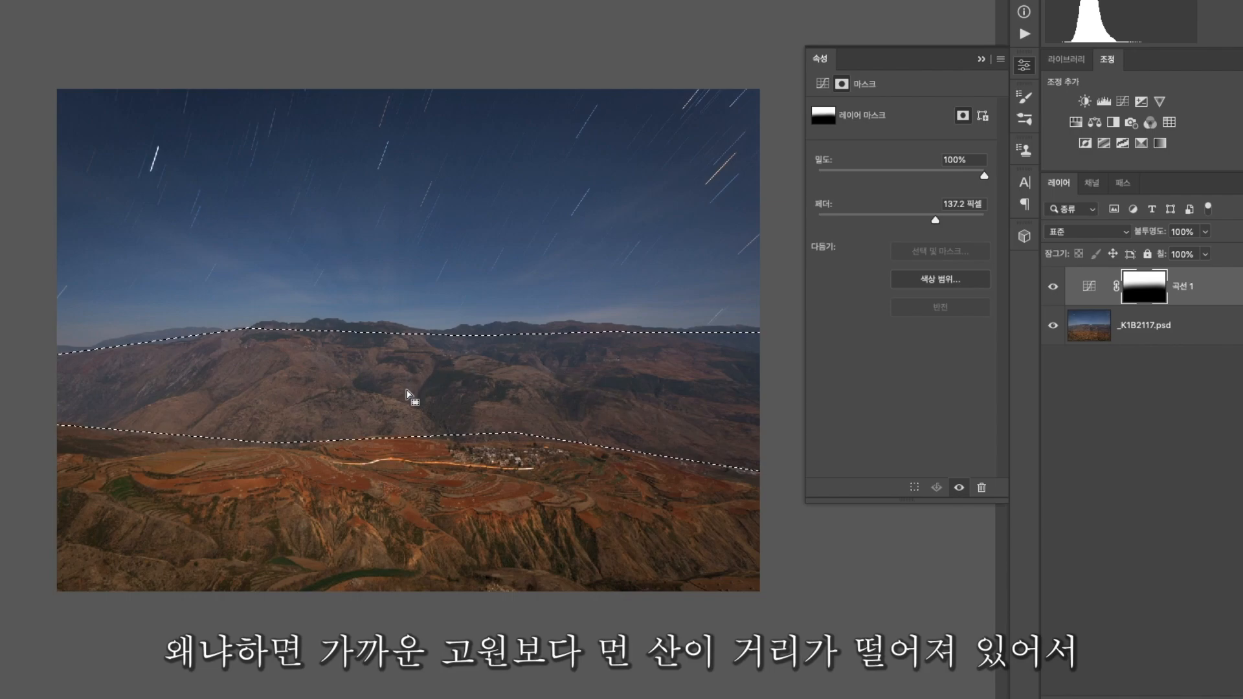
pyautogui.click(1104, 102)
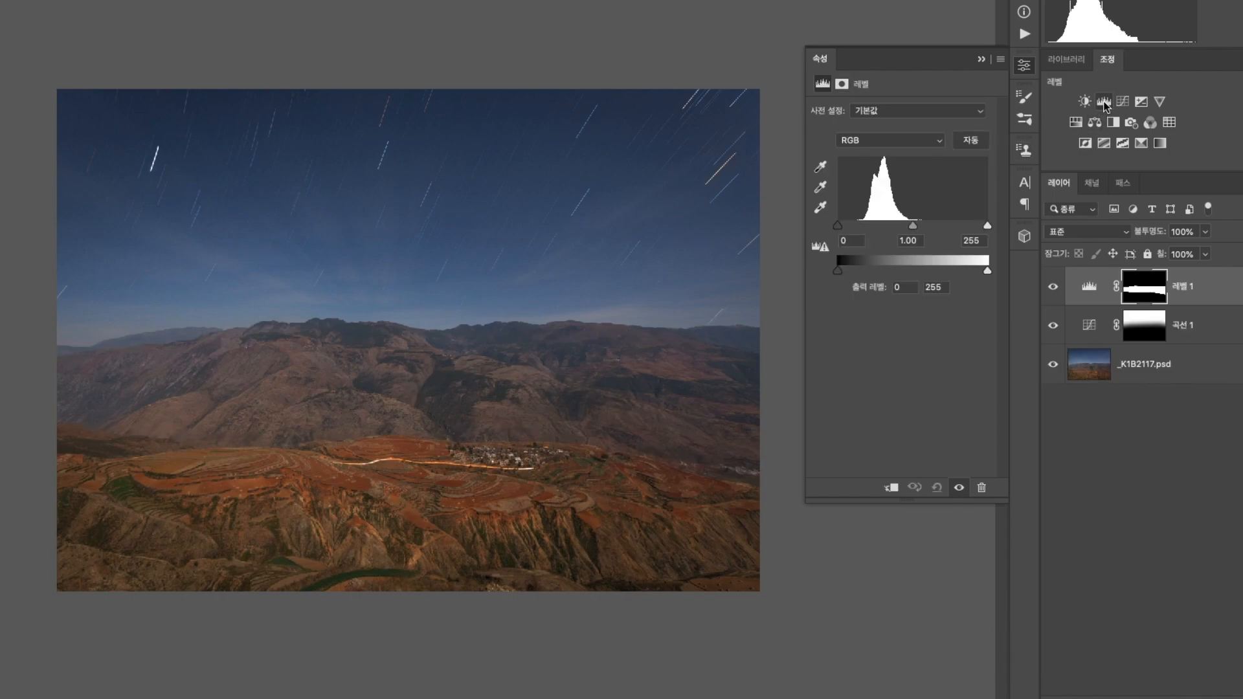
pyautogui.moveTo(841, 226); pyautogui.dragTo(847, 226)
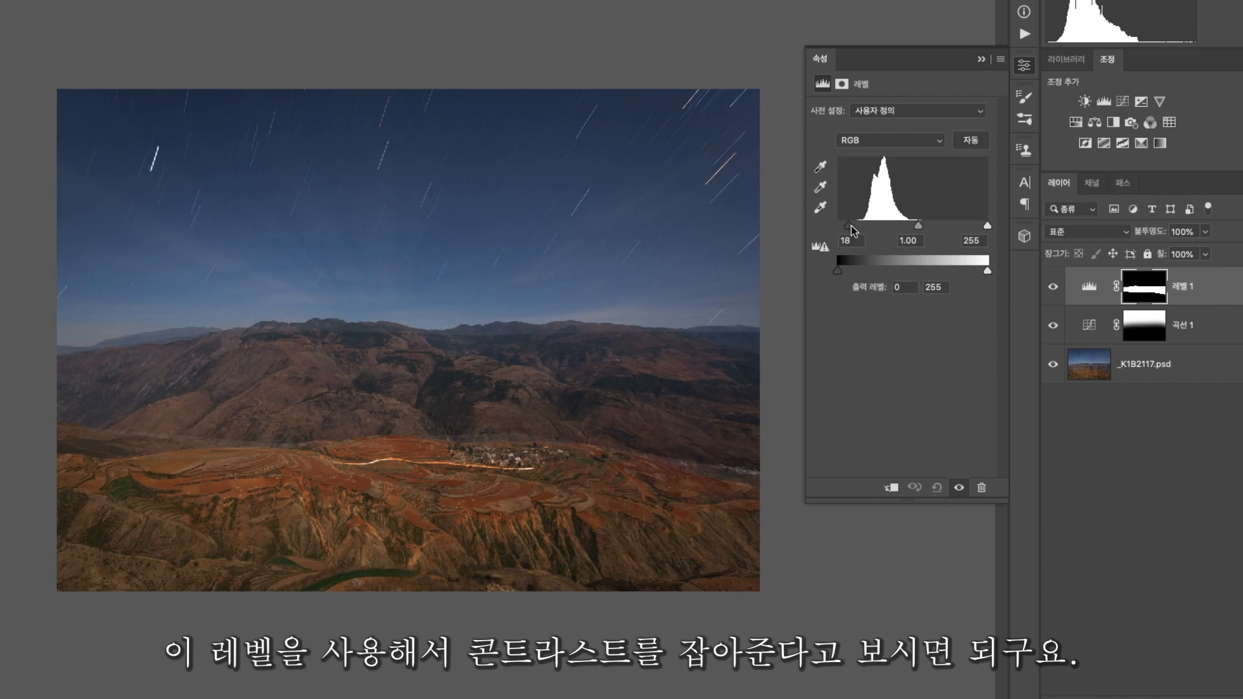
pyautogui.moveTo(986, 227); pyautogui.dragTo(981, 227)
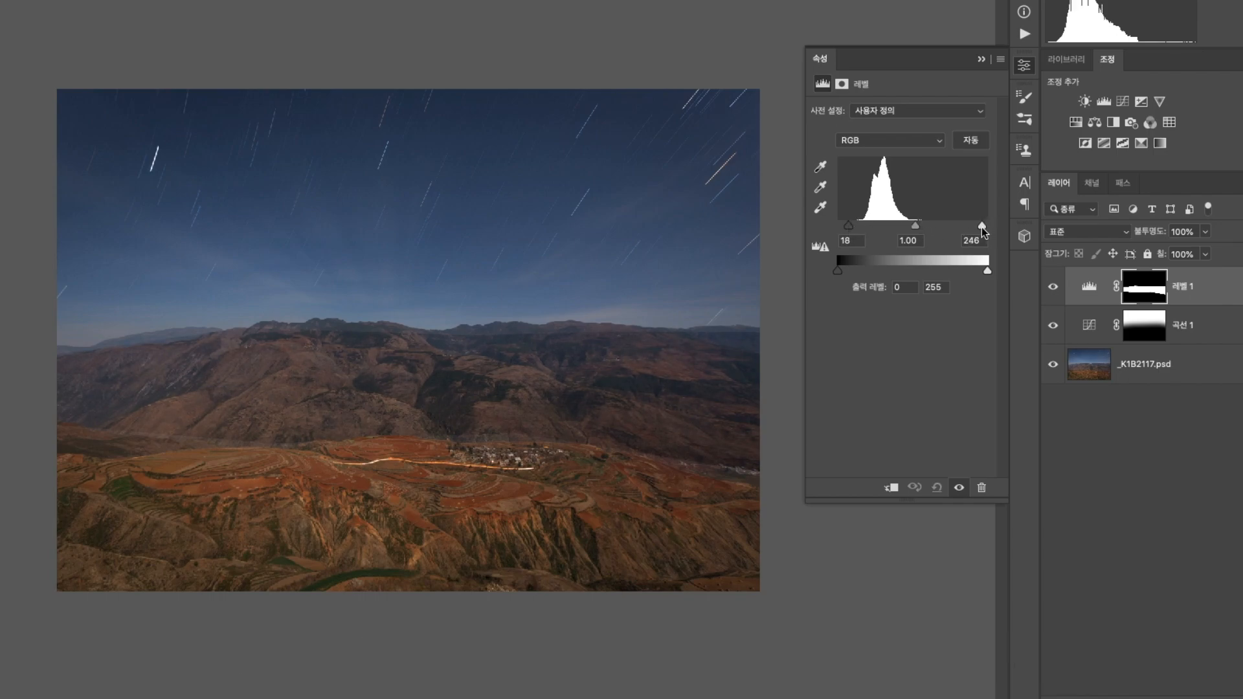
# Feather the mountain Levels layer's mask by 75.2 px
pyautogui.click(1151, 295)
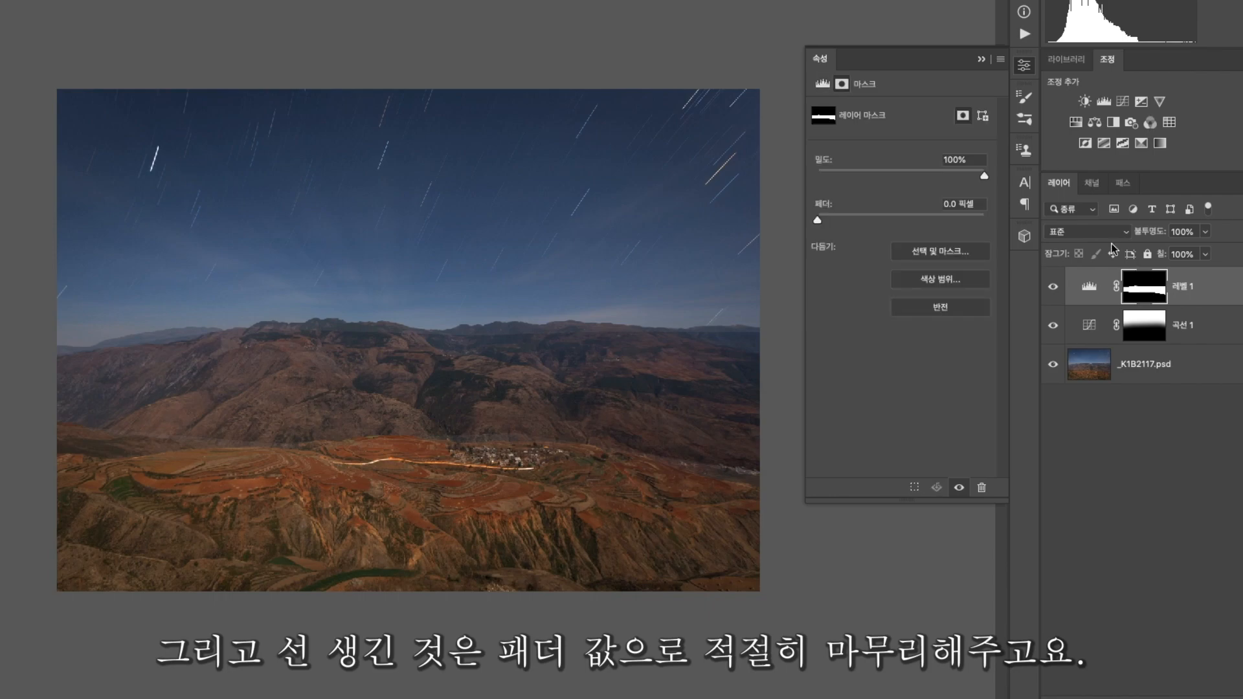
pyautogui.moveTo(896, 218); pyautogui.dragTo(917, 218)
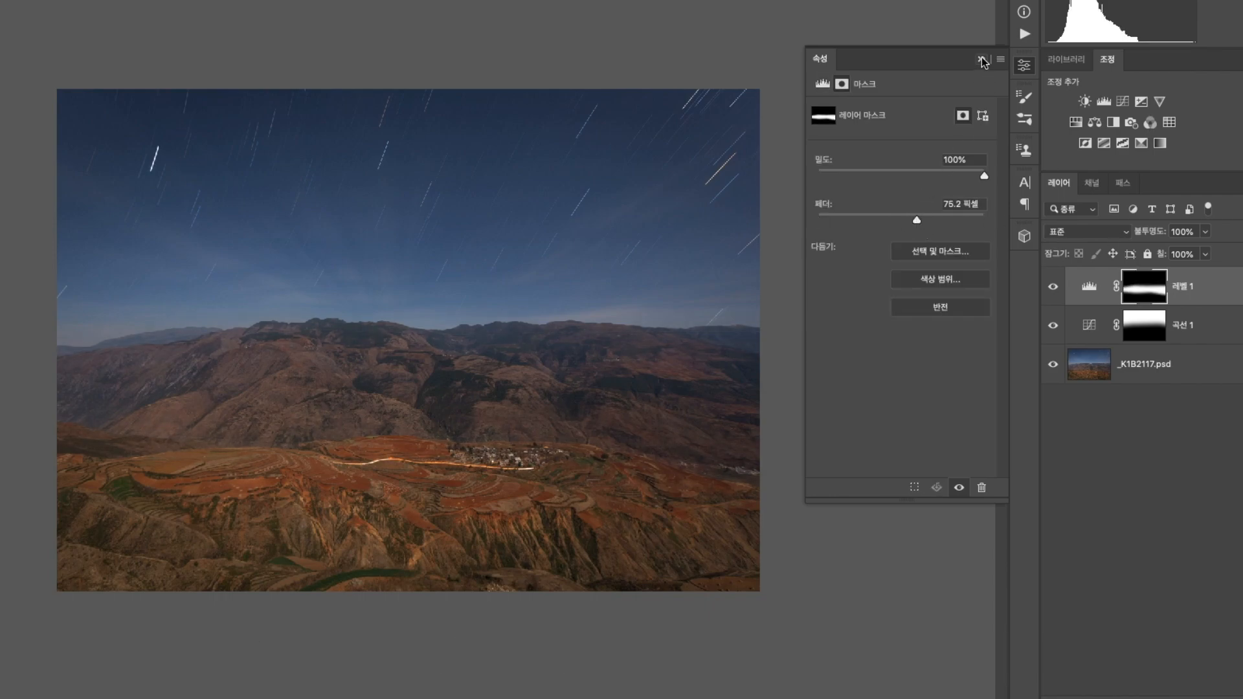
pyautogui.click(981, 59)
# Select the foreground strip along the photo's lower edge with the Polygonal Lasso, closing the outline outside the canvas
pyautogui.click(1, 511)
pyautogui.click(181, 558)
pyautogui.click(394, 567)
pyautogui.click(576, 579)
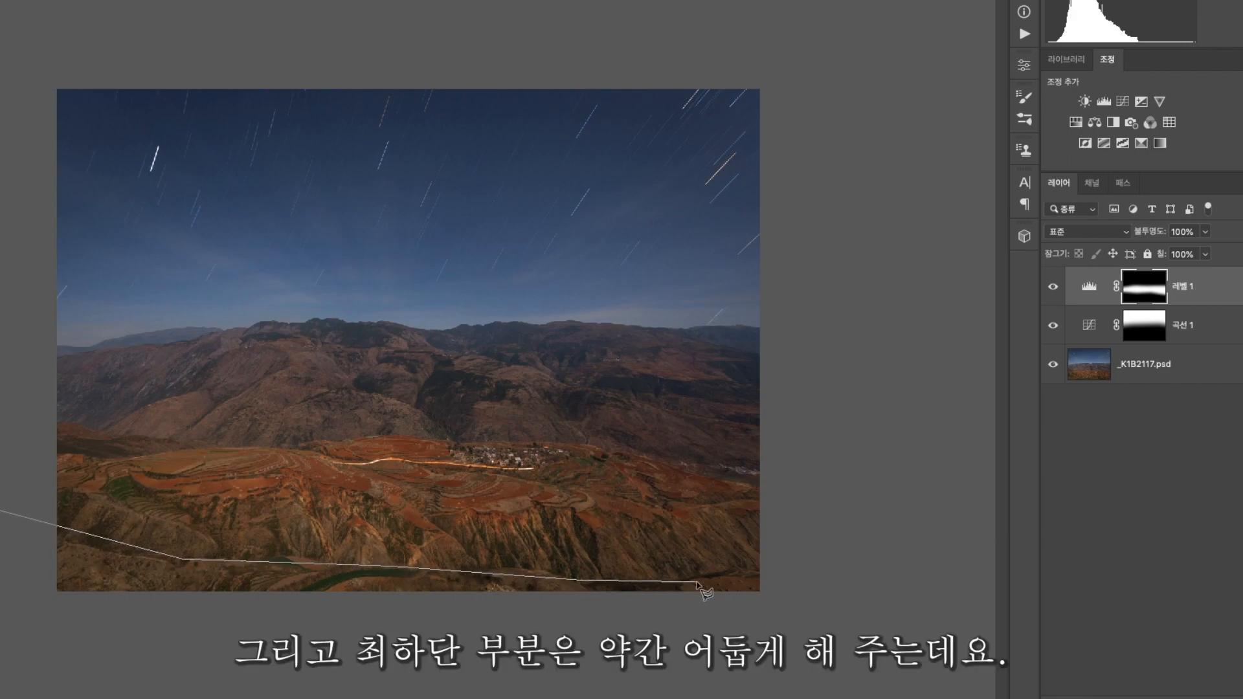
pyautogui.click(699, 582)
pyautogui.click(751, 573)
pyautogui.click(802, 550)
pyautogui.click(809, 635)
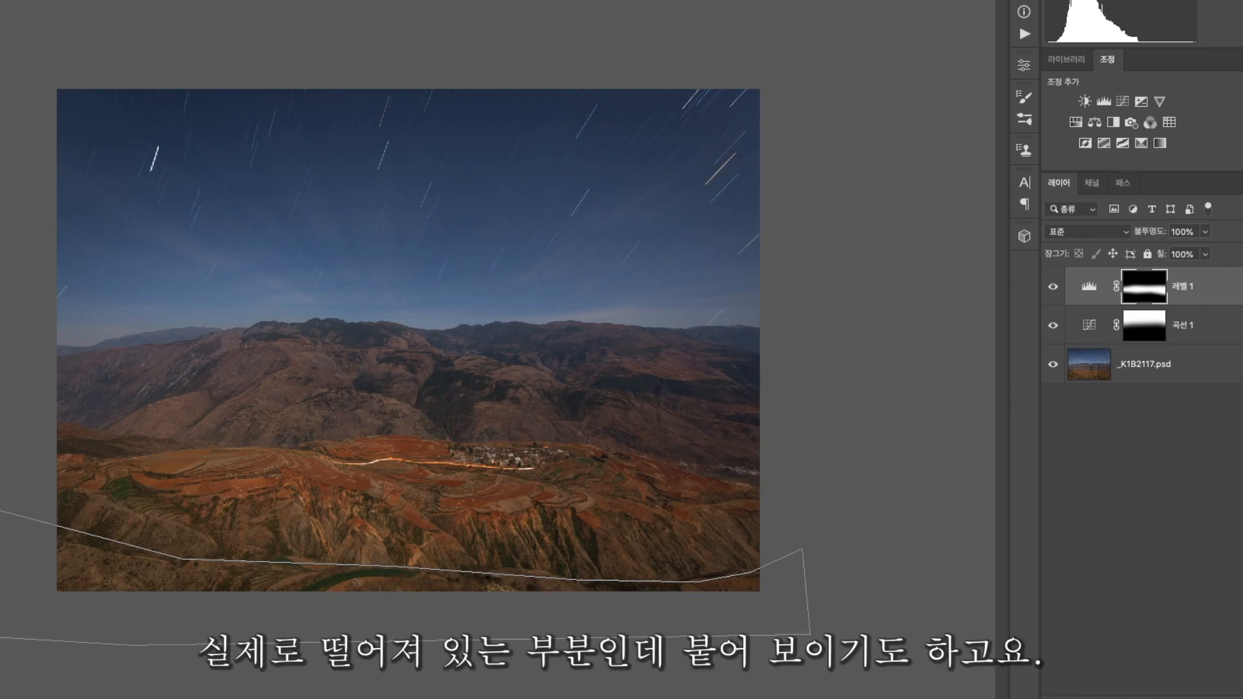
pyautogui.press('Return')
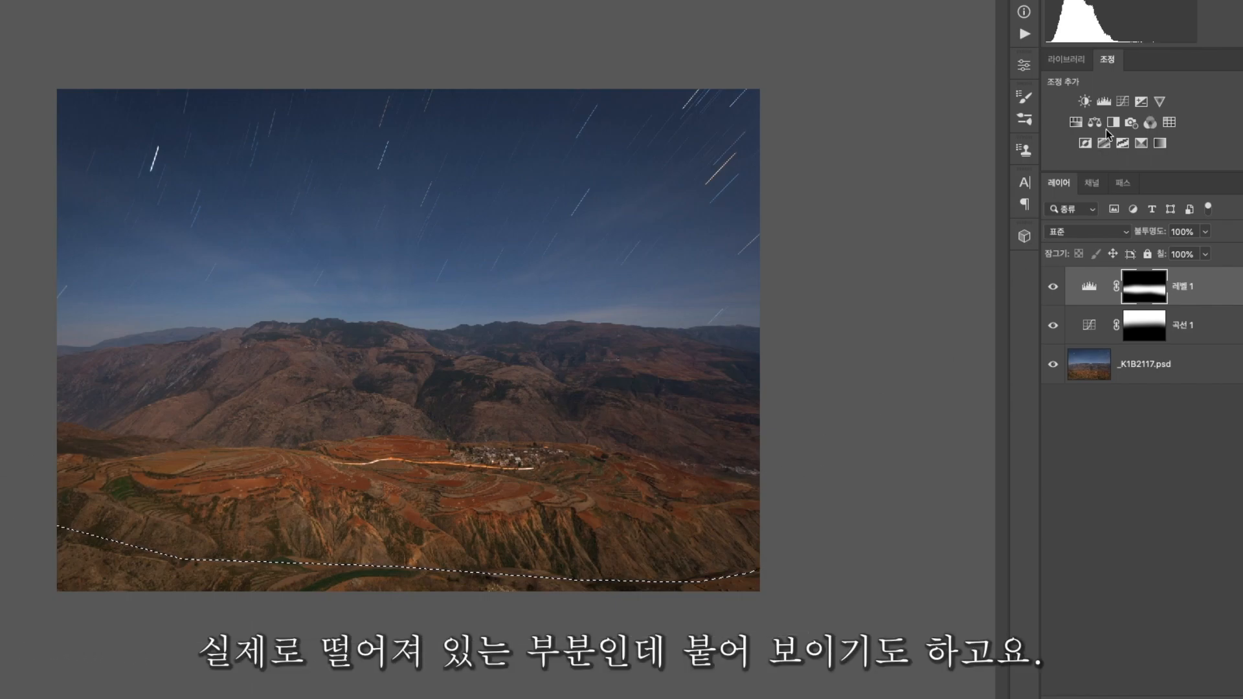
# Darken the selected foreground strip with a Curves adjustment and feather its mask by 147.5 px
pyautogui.click(1125, 105)
pyautogui.moveTo(921, 213); pyautogui.dragTo(941, 227)
pyautogui.click(1151, 293)
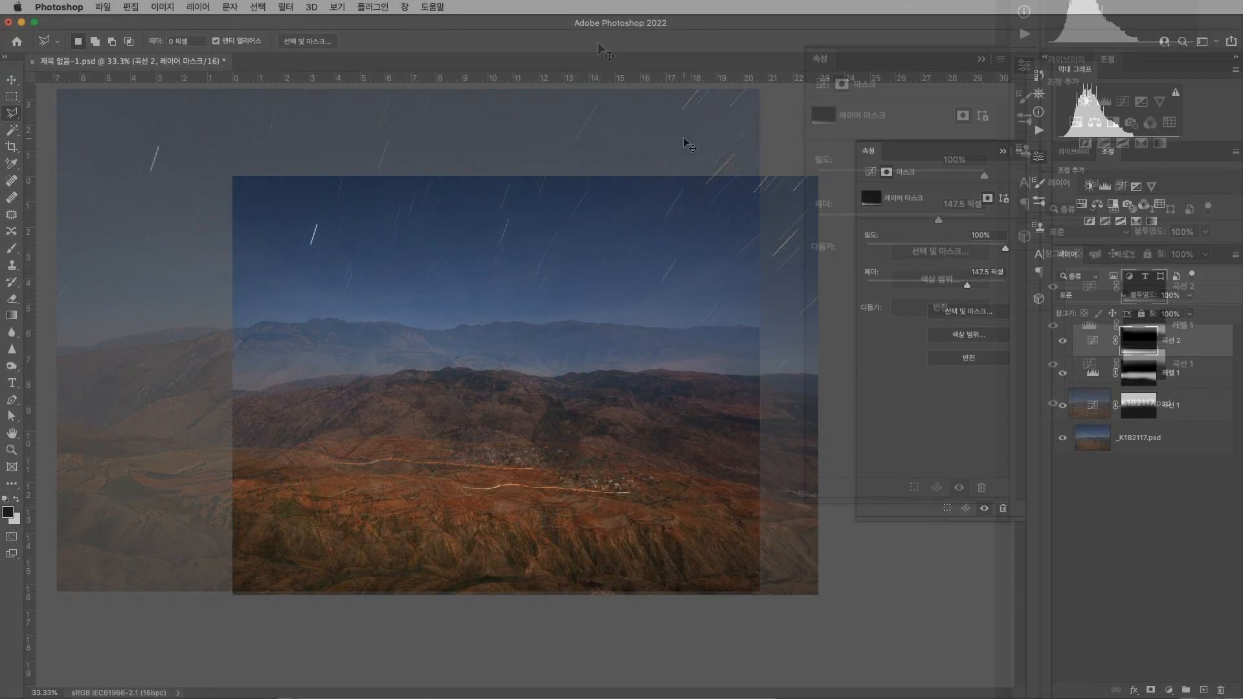
# Create a new layer above the adjustments in Overlay mode, filled with the overlay-neutral 50% gray
pyautogui.press('super+shift+n')
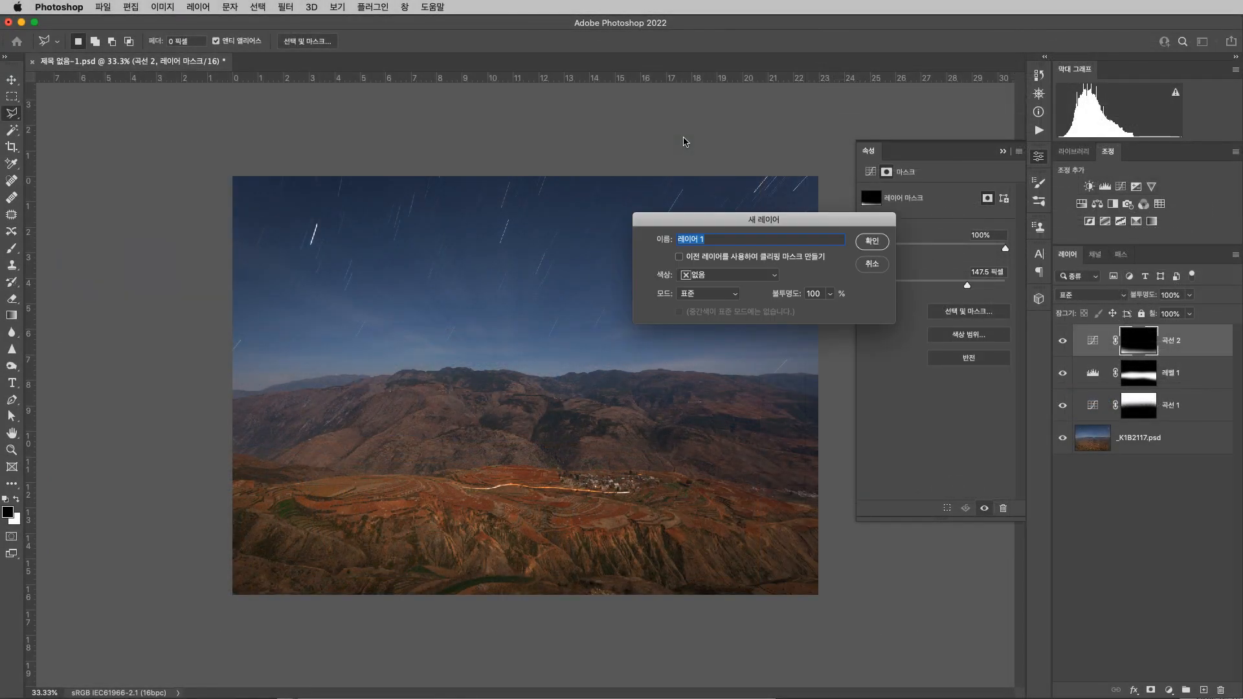
pyautogui.click(712, 295)
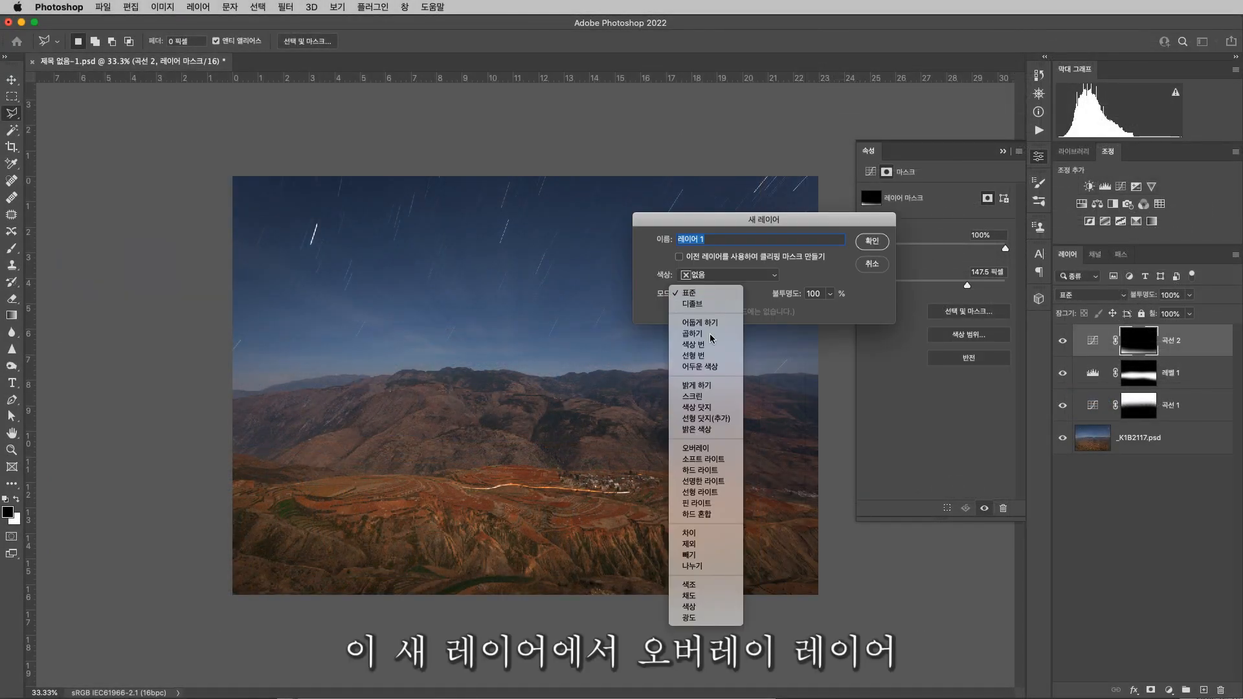
pyautogui.click(711, 448)
pyautogui.click(681, 314)
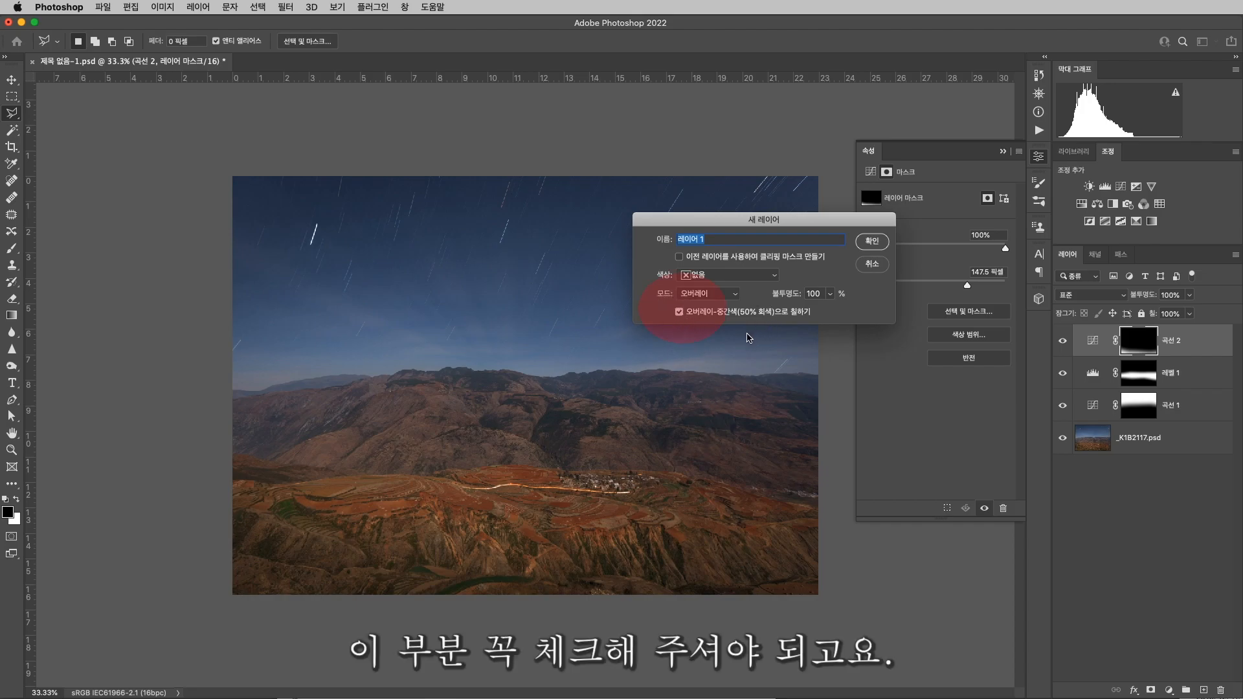
pyautogui.click(871, 241)
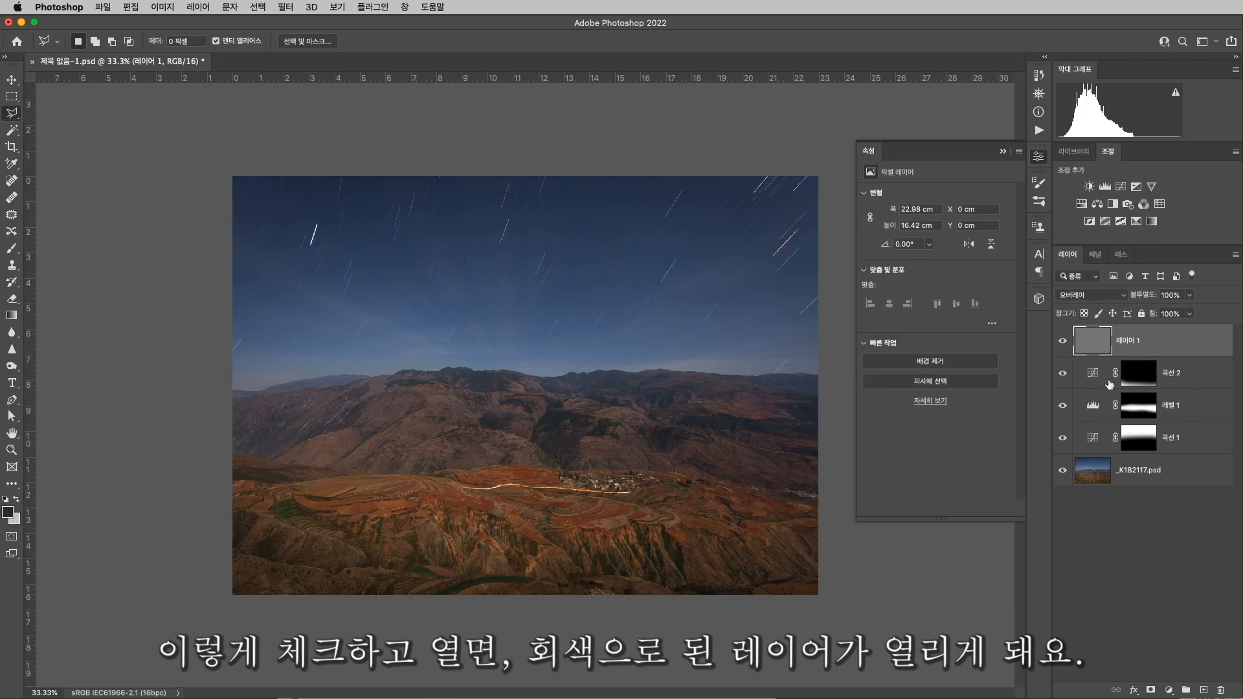
# Brighten the red terraced fields by painting white on the gray overlay layer with a size 700 brush at 5% opacity
pyautogui.press('b')
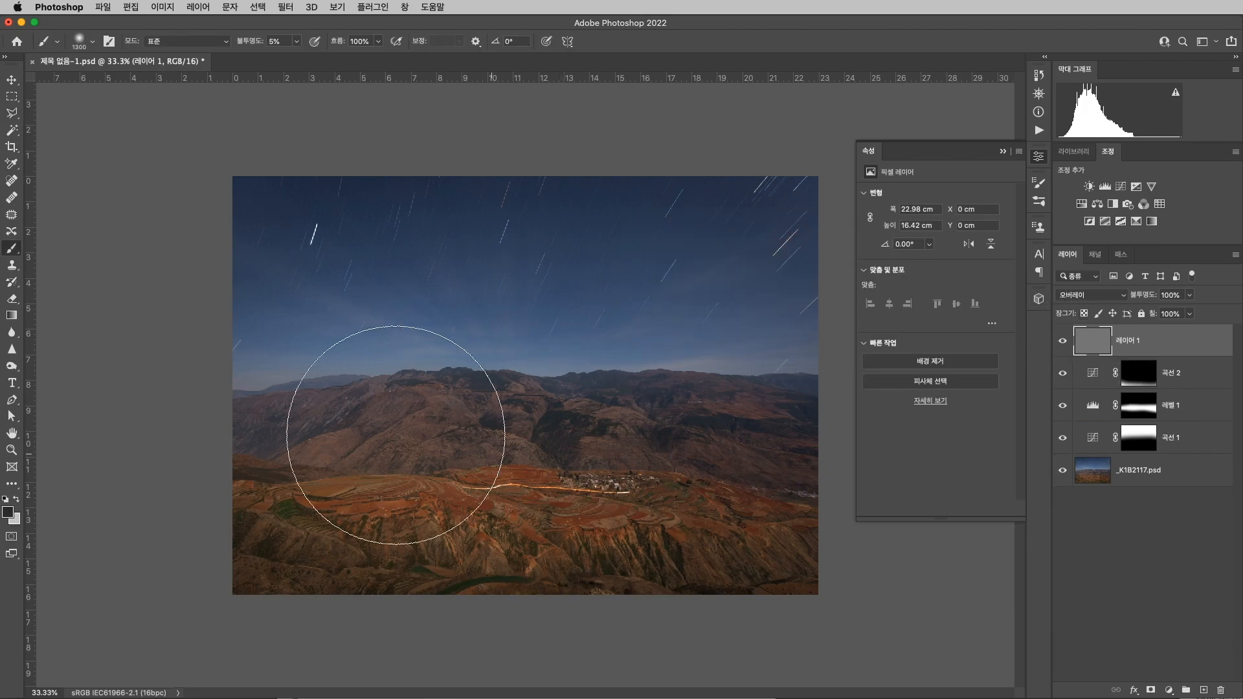
pyautogui.press('[')
pyautogui.press('[')
pyautogui.press('[')
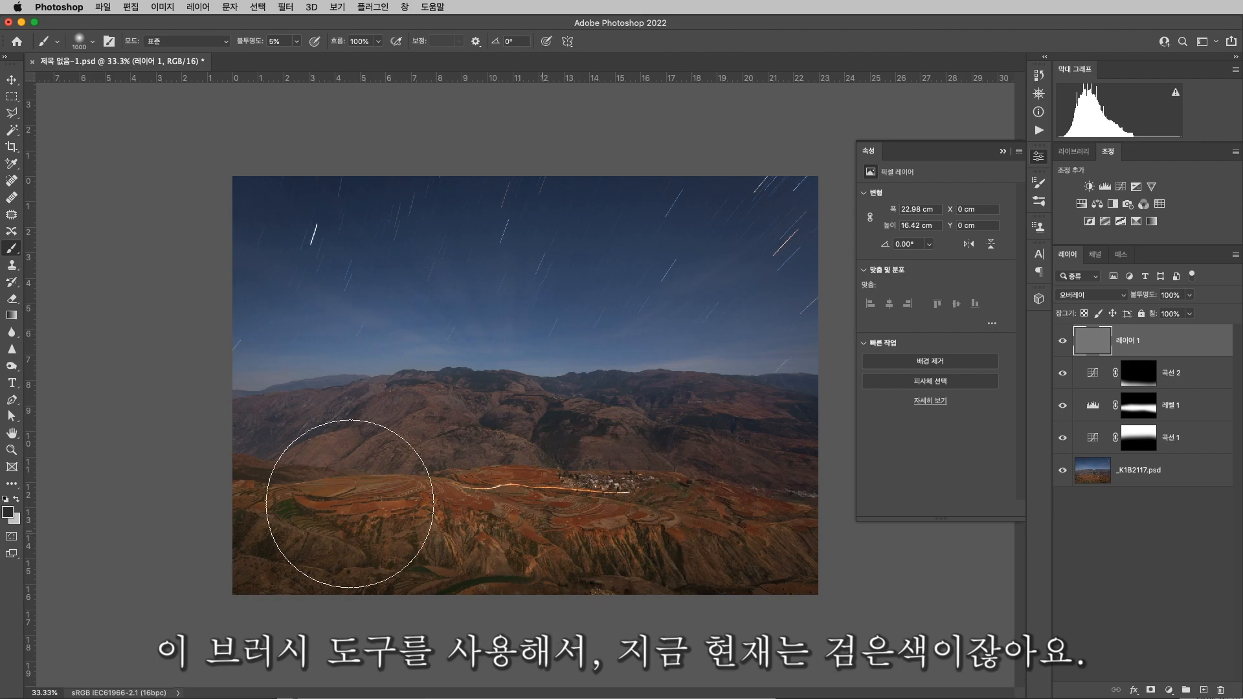
pyautogui.click(18, 500)
pyautogui.press('[')
pyautogui.press('[')
pyautogui.press('[')
pyautogui.moveTo(345, 507)
pyautogui.mouseDown()
pyautogui.moveTo(569, 499)
pyautogui.moveTo(524, 507)
pyautogui.mouseUp()
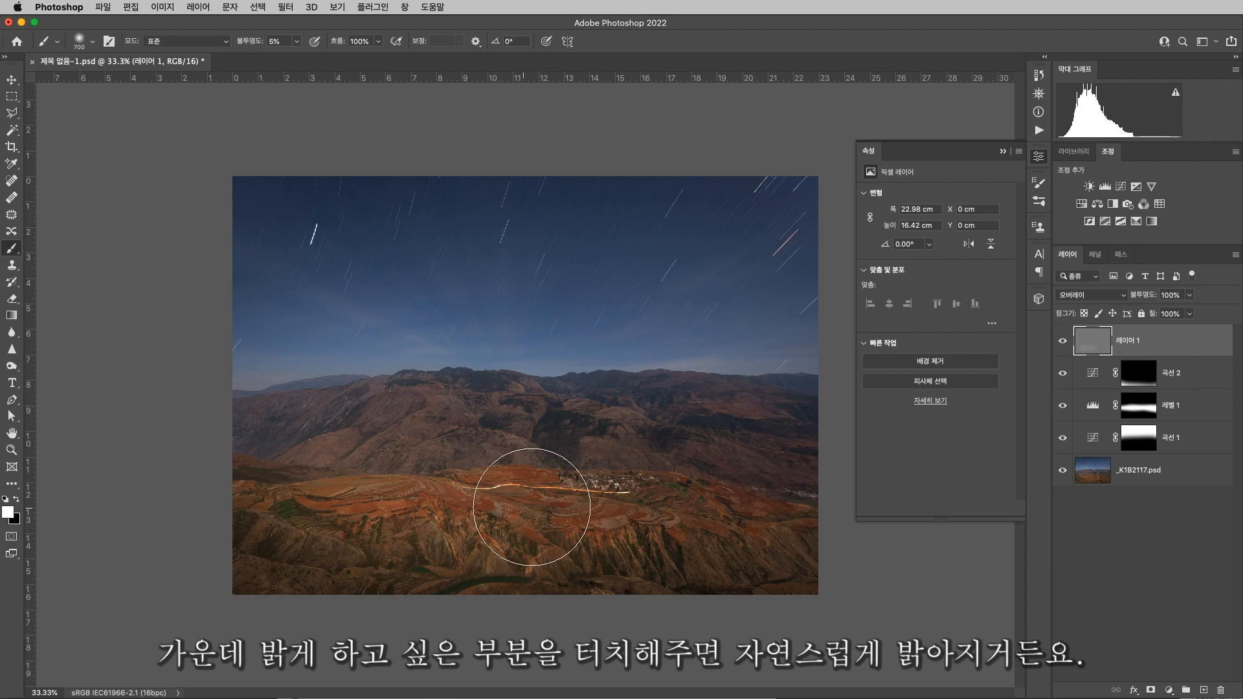
# Paint more white over the terraces and village with brush sizes between 500 and 800, and reduce the overlay layer's opacity to 84%
pyautogui.press('[')
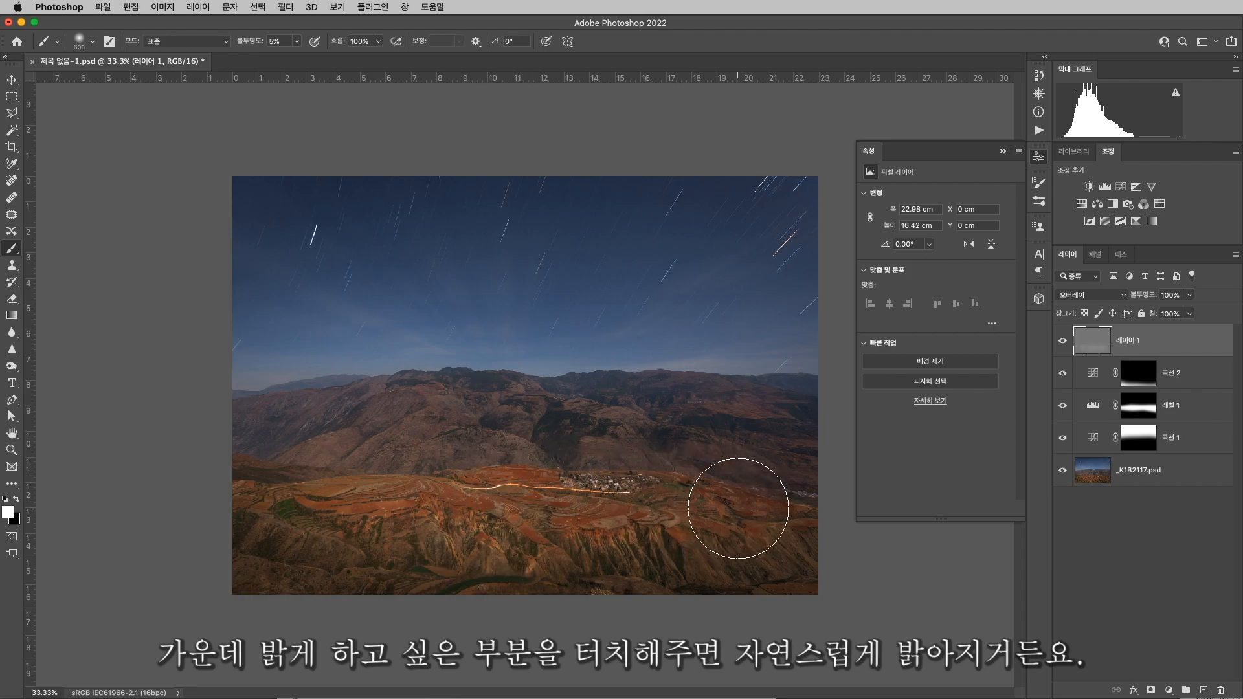
pyautogui.press(']')
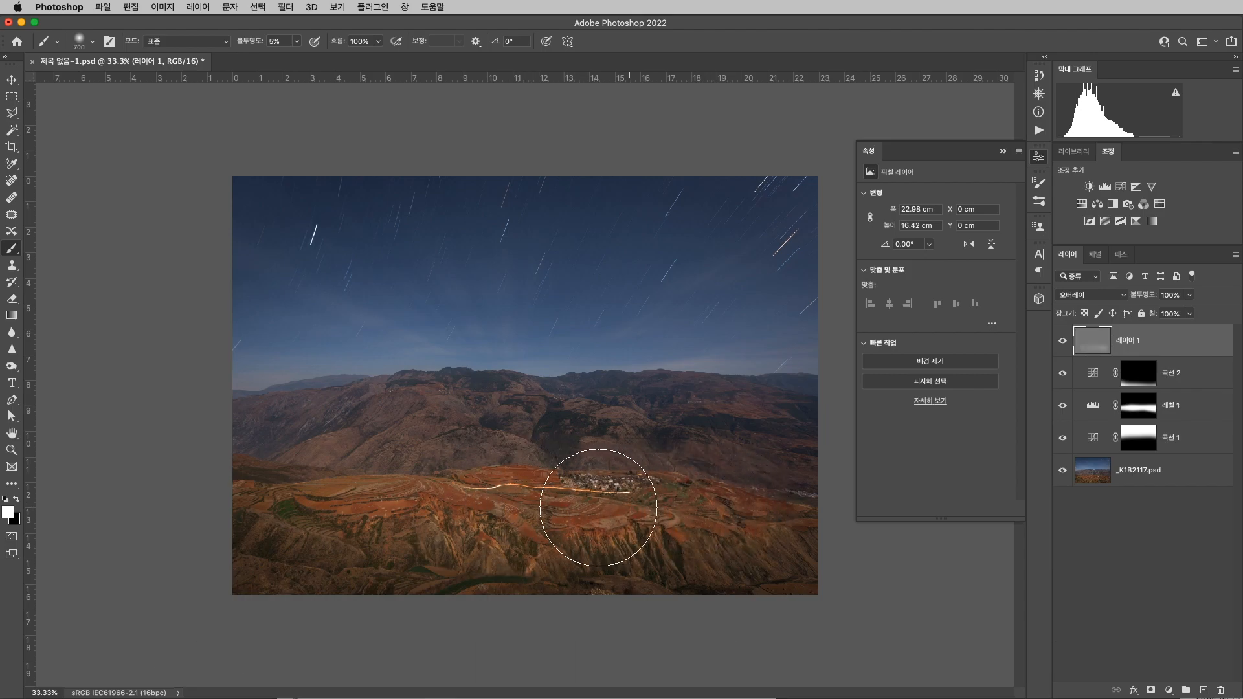
pyautogui.moveTo(488, 504); pyautogui.dragTo(494, 507)
pyautogui.press('[')
pyautogui.press('[')
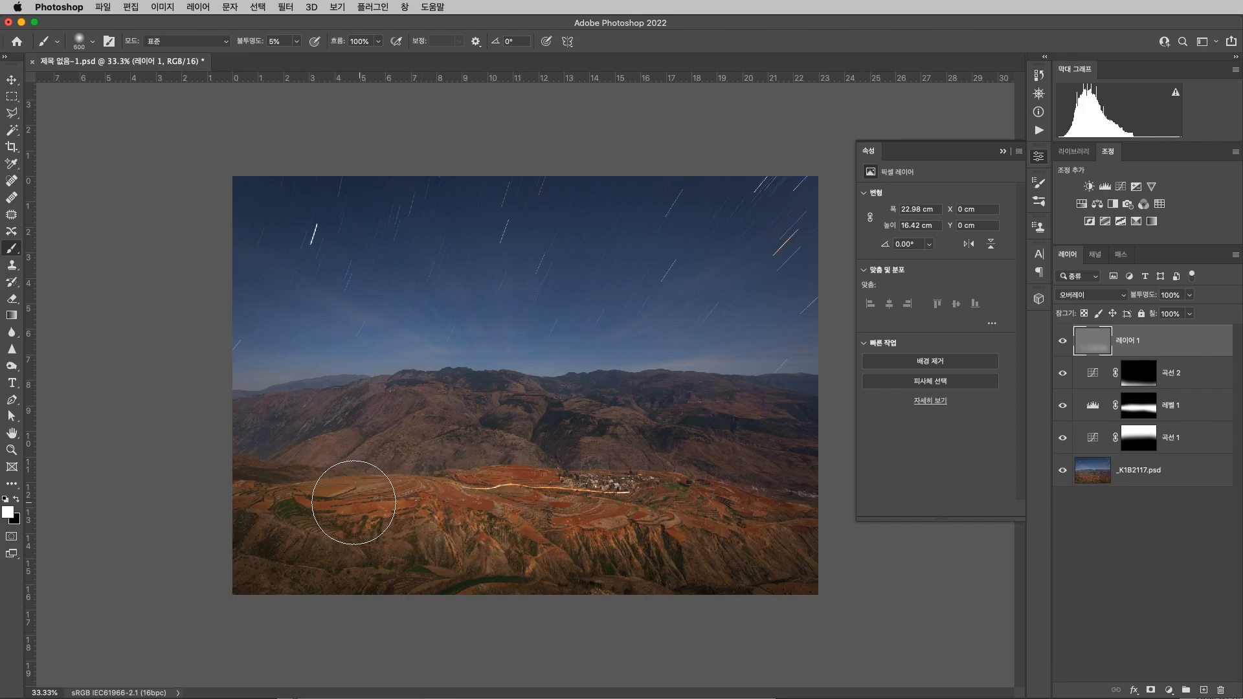
pyautogui.press(']')
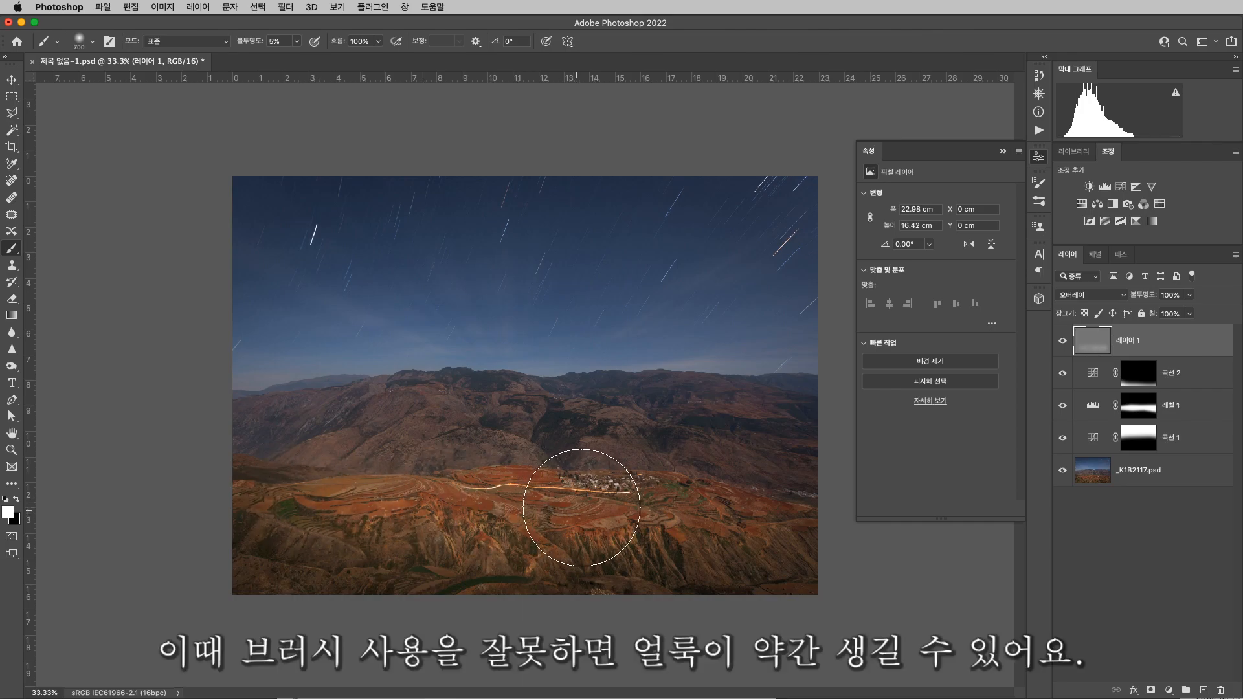
pyautogui.press(']')
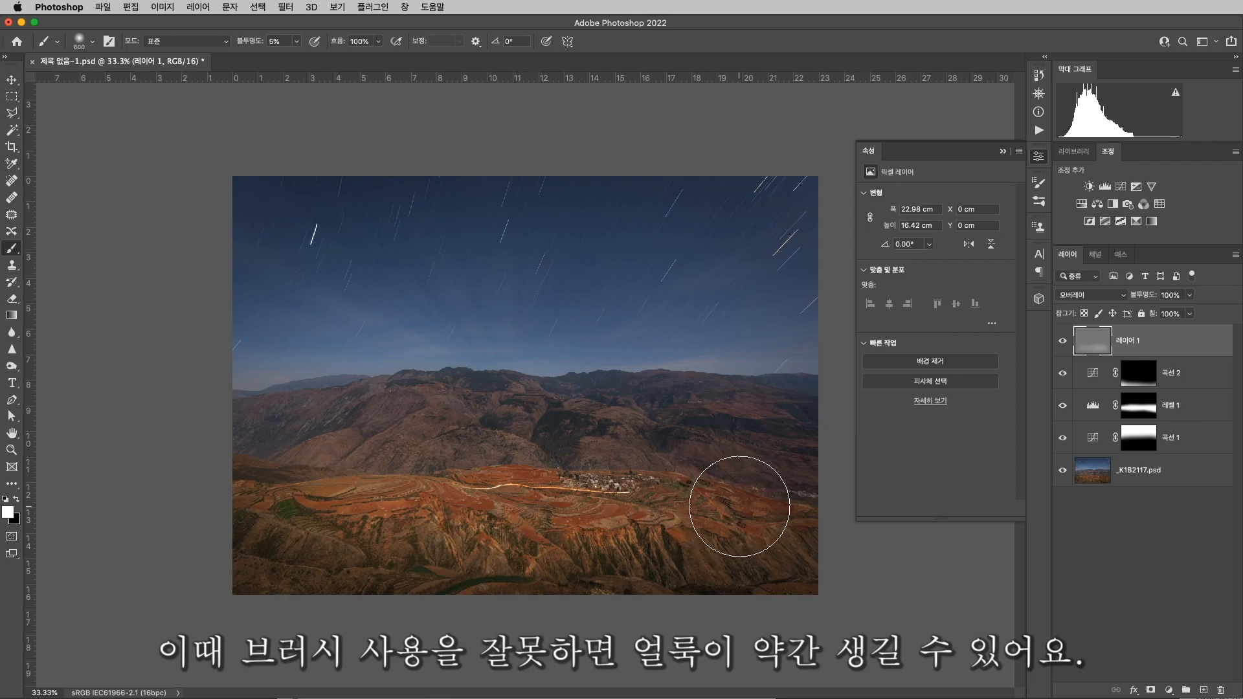
pyautogui.press('[')
pyautogui.press('[')
pyautogui.press('[')
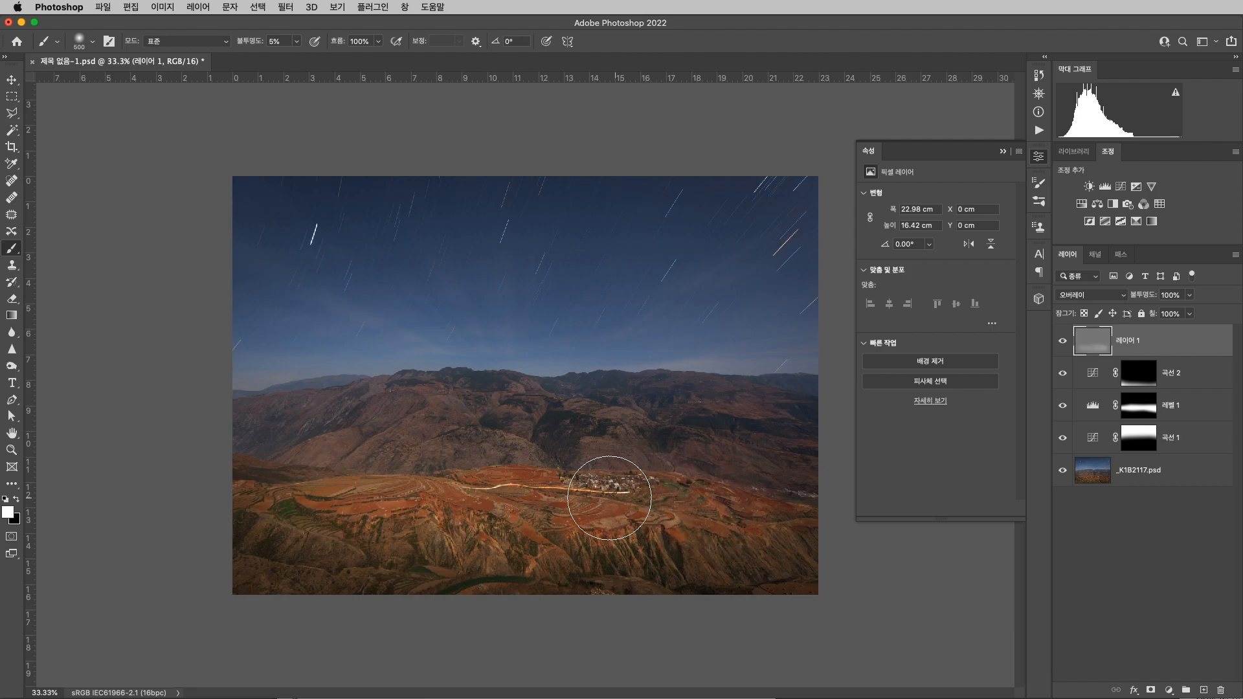
pyautogui.press(']')
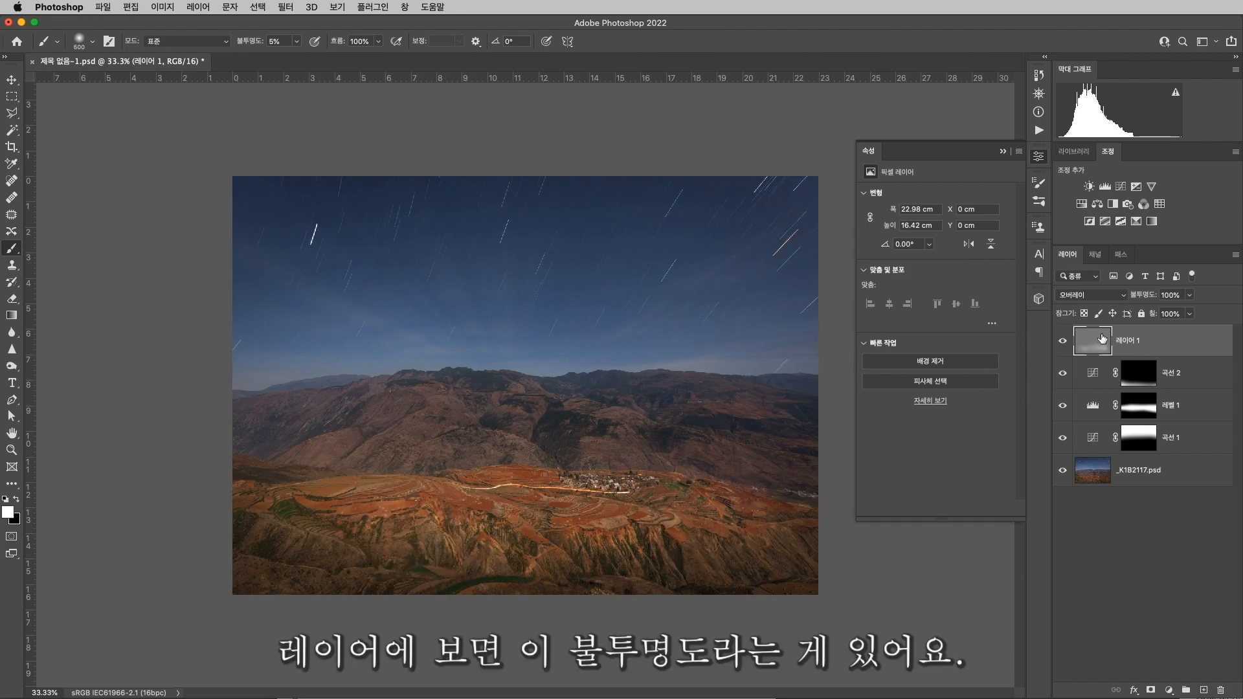
pyautogui.click(1189, 296)
pyautogui.moveTo(1189, 315); pyautogui.dragTo(1182, 315)
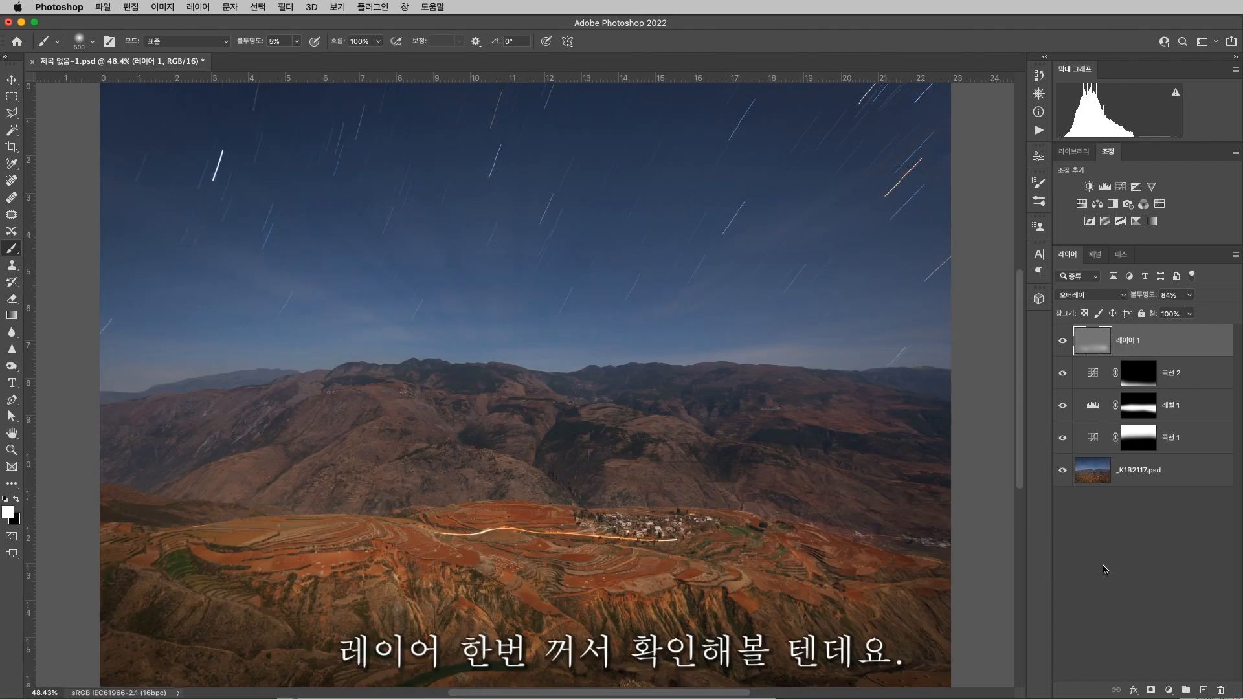
# Hide all layers above the base photo and show them again one by one to compare the edit, leaving no layer selected
pyautogui.moveTo(1062, 438); pyautogui.dragTo(1063, 351)
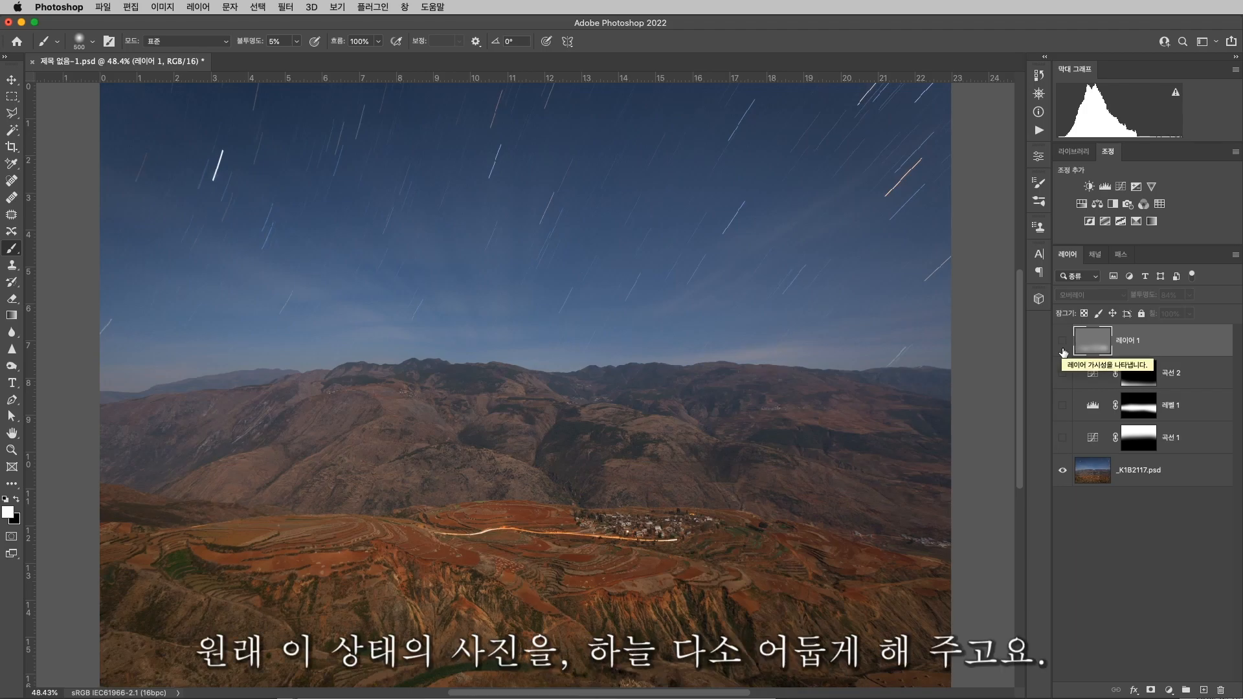
pyautogui.click(1060, 439)
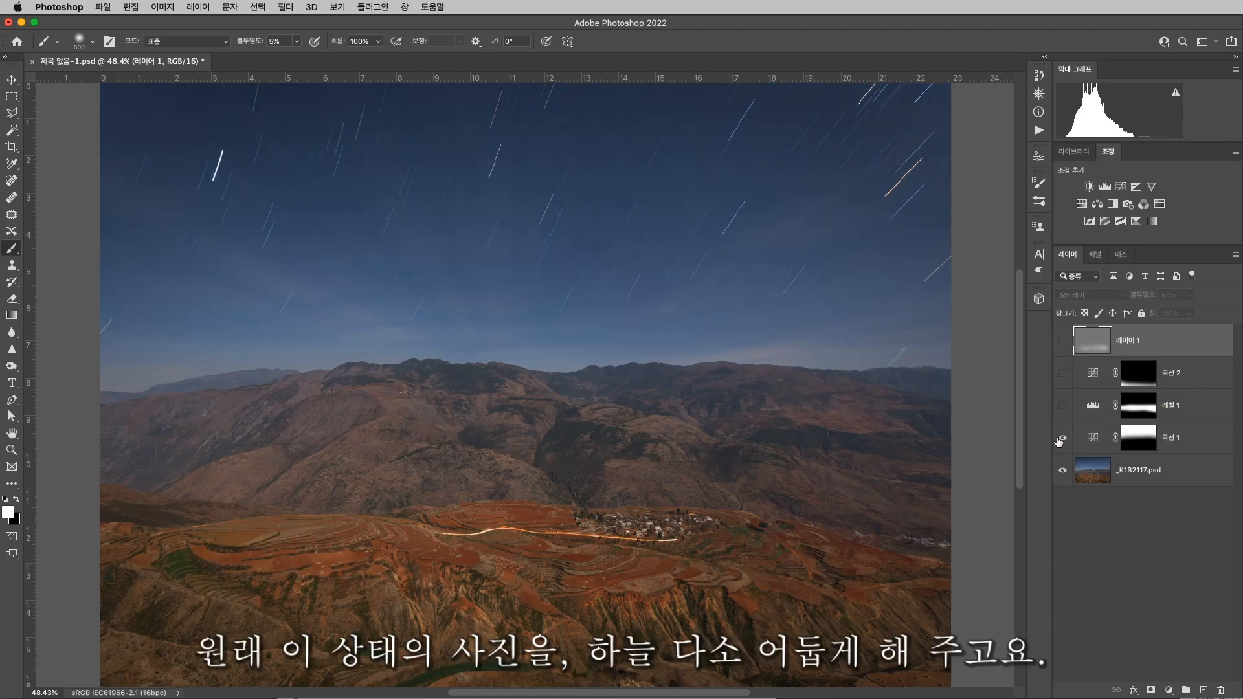
pyautogui.click(1063, 406)
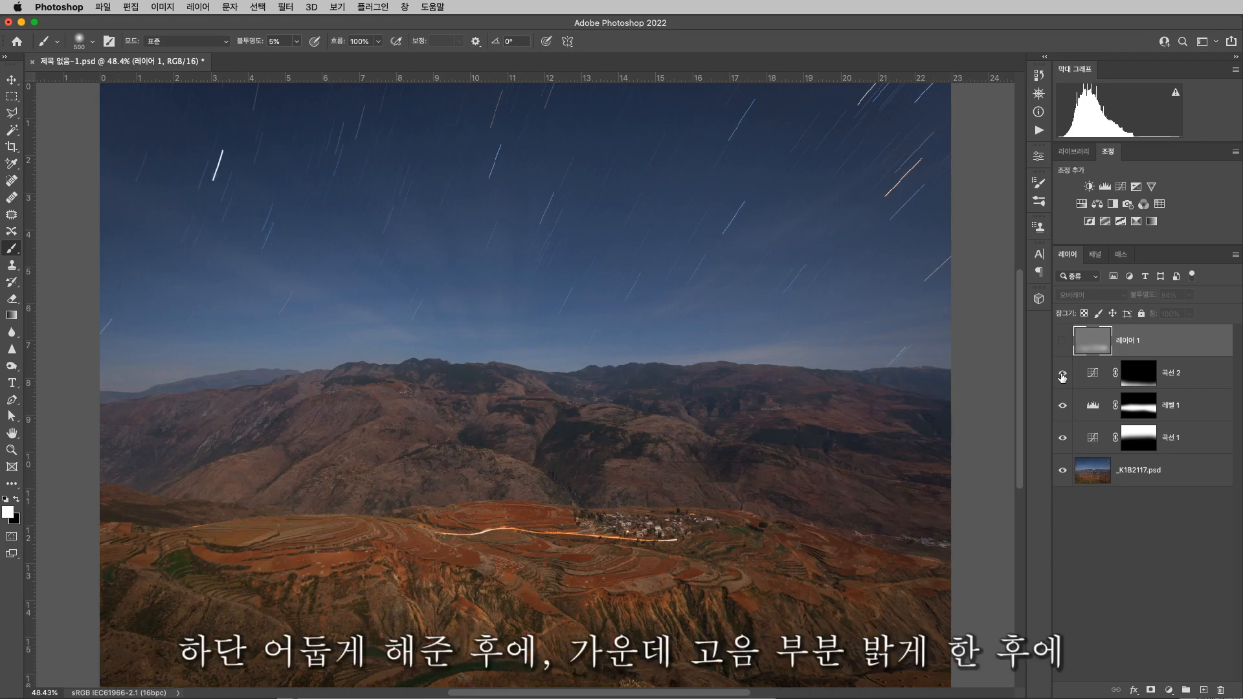
pyautogui.click(1063, 342)
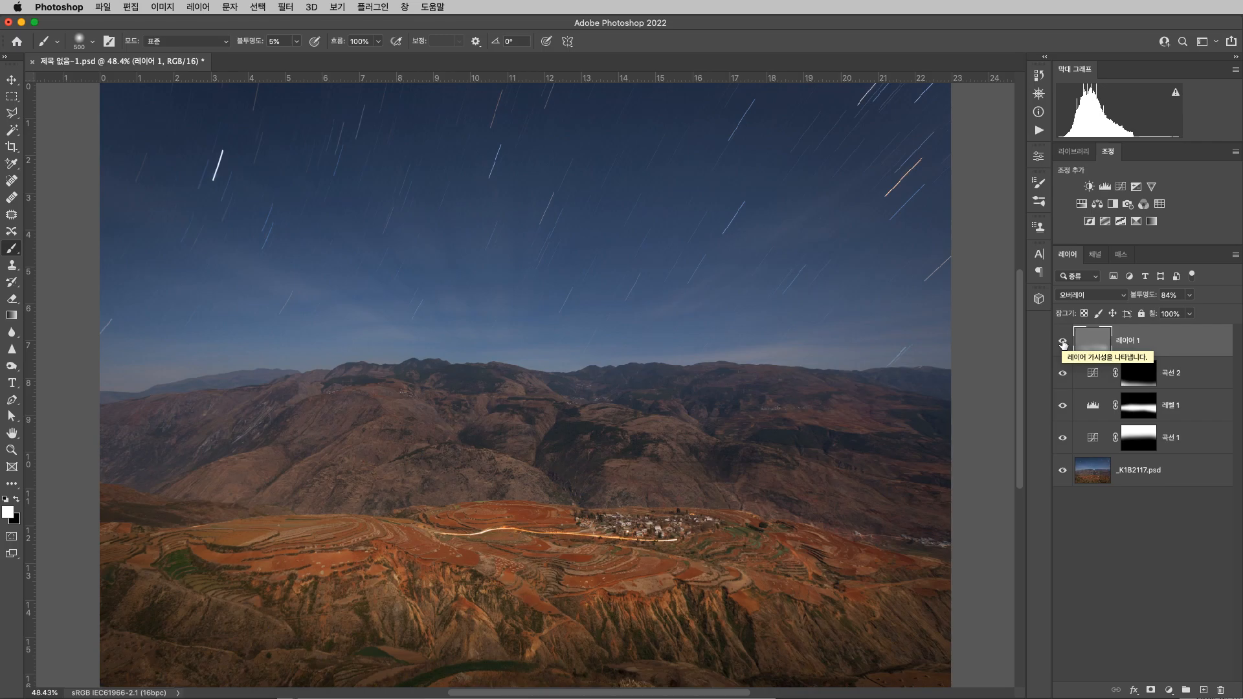
pyautogui.click(1127, 593)
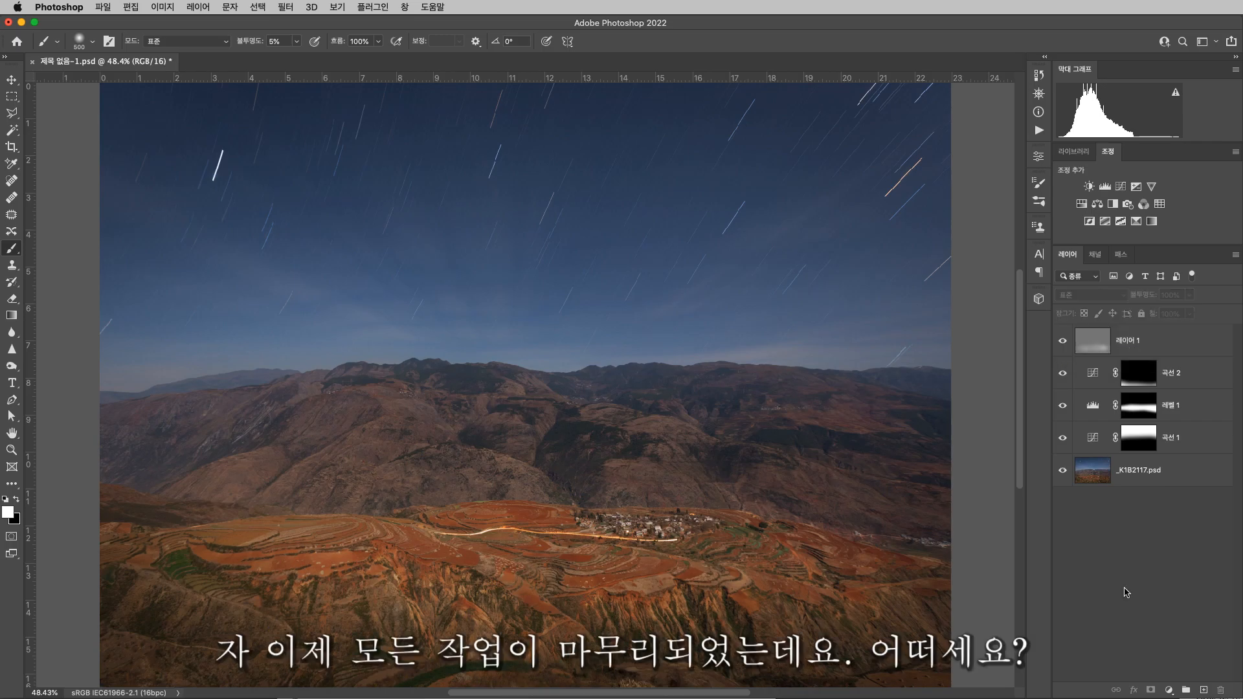